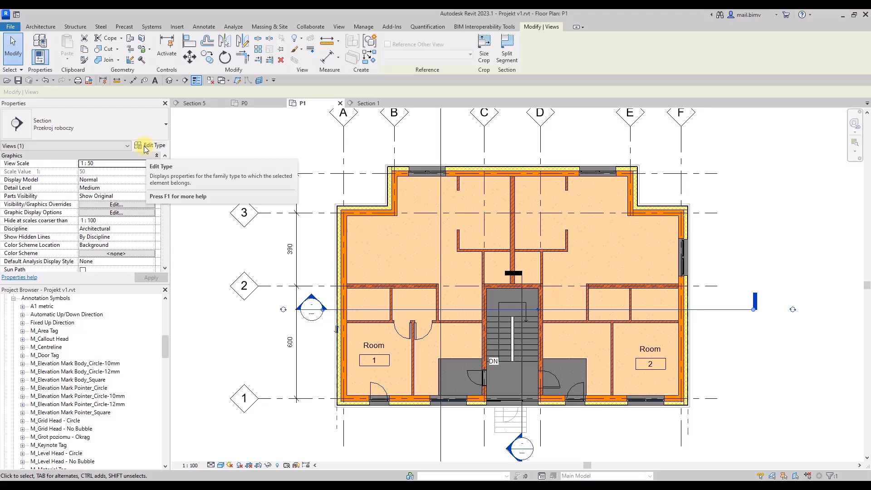
Open the type properties of the selected section and of the section tag assigned to it.
{"action": "left_click", "coordinate": [147, 146]}
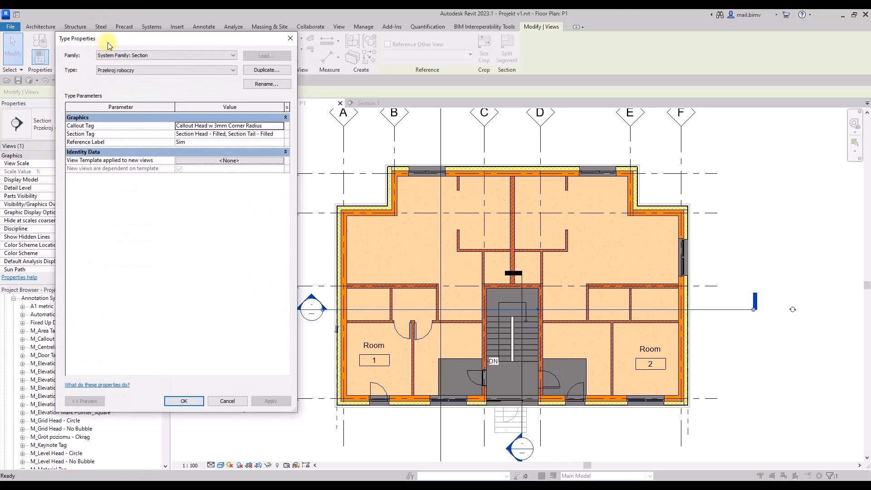
{"action": "left_click_drag", "start_coordinate": [108, 42], "coordinate": [448, 70]}
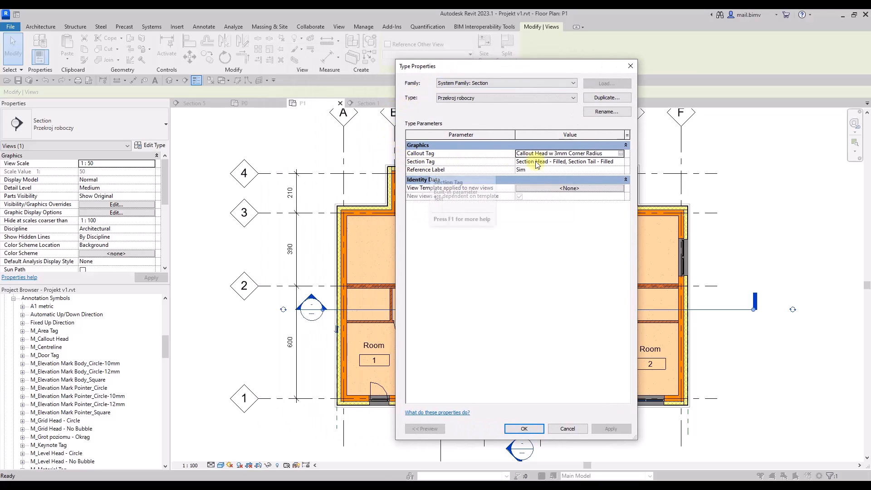
{"action": "left_click", "coordinate": [607, 161]}
{"action": "left_click", "coordinate": [621, 161]}
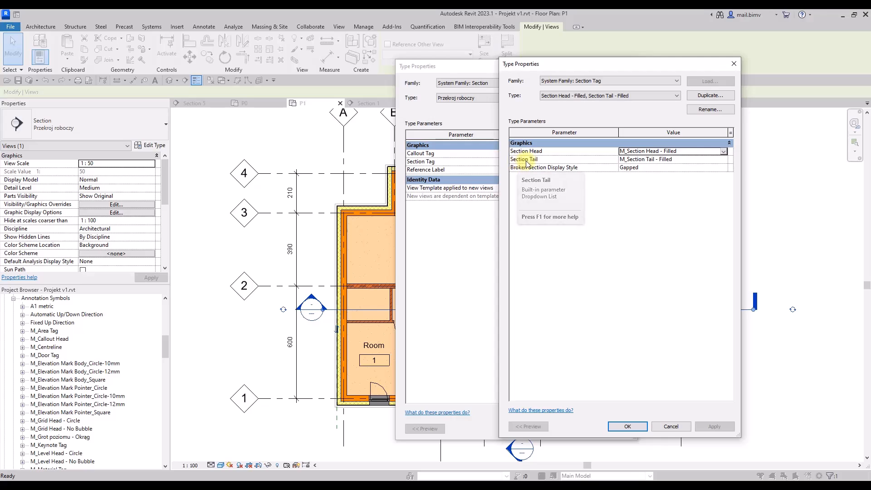
Copy the family name M_Section Head from the section head value and close both type property dialogs.
{"action": "left_click", "coordinate": [659, 153]}
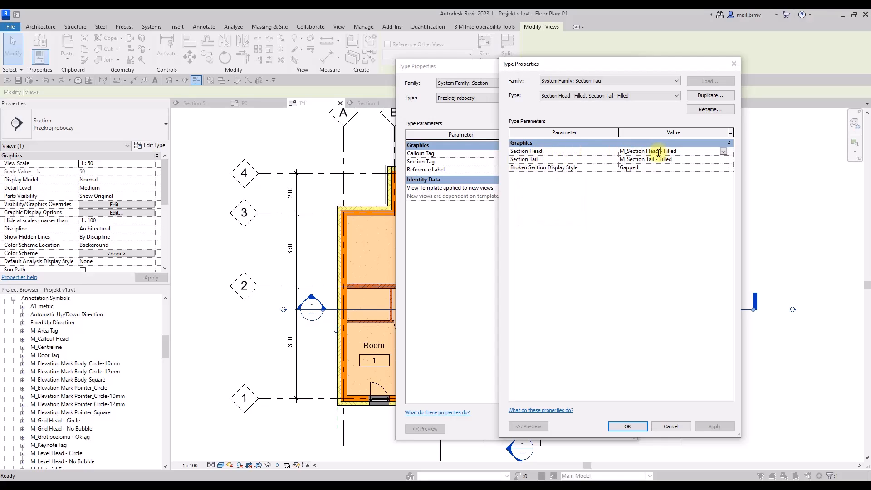
{"action": "left_click_drag", "start_coordinate": [658, 153], "coordinate": [609, 151]}
{"action": "key", "text": "ctrl+c"}
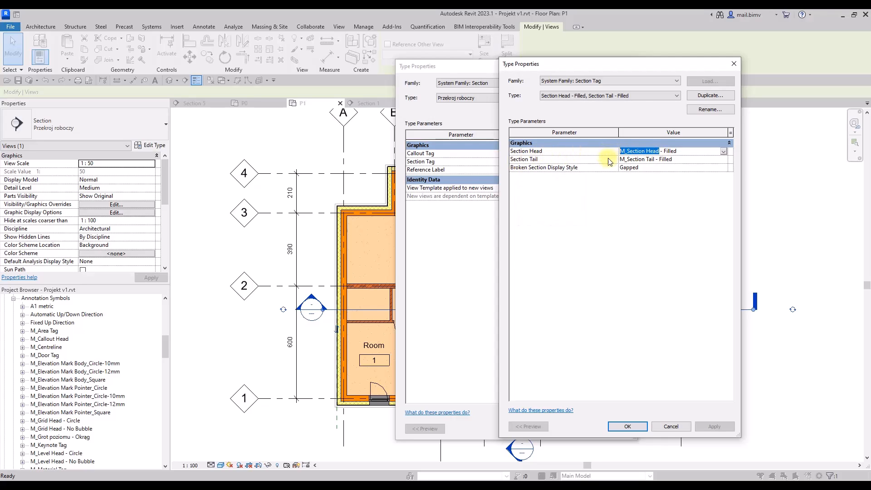
{"action": "left_click", "coordinate": [626, 426]}
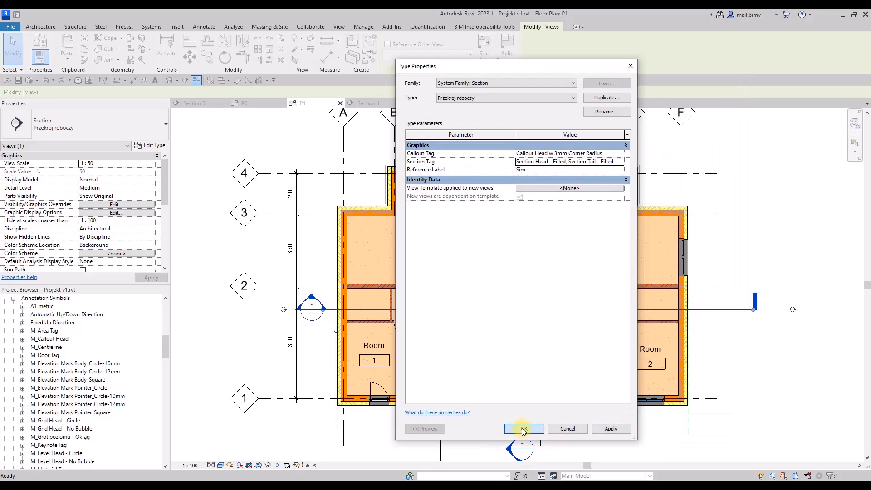
{"action": "left_click", "coordinate": [521, 427]}
Search the project's families for M_Section Head using the copied name.
{"action": "scroll", "coordinate": [78, 326], "scroll_direction": "up", "scroll_amount": 1}
{"action": "scroll", "coordinate": [78, 322], "scroll_direction": "up", "scroll_amount": 2}
{"action": "right_click", "coordinate": [23, 348]}
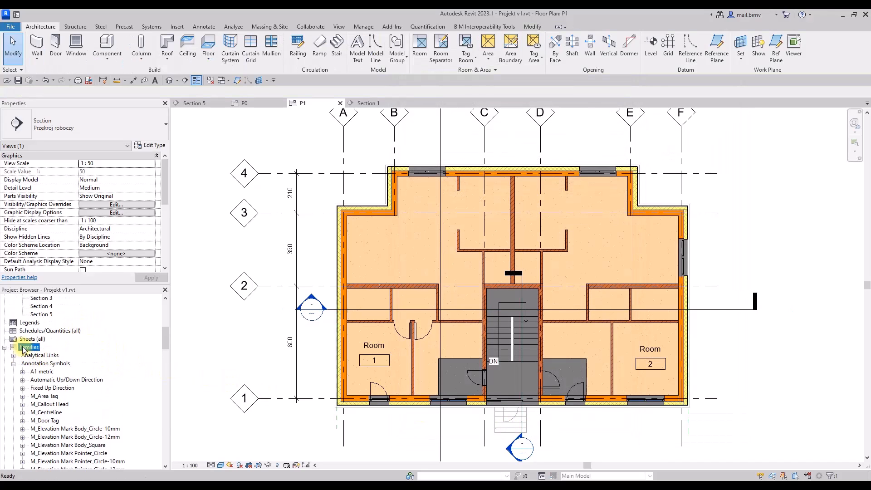
{"action": "left_click", "coordinate": [48, 365]}
{"action": "key", "text": "ctrl+v"}
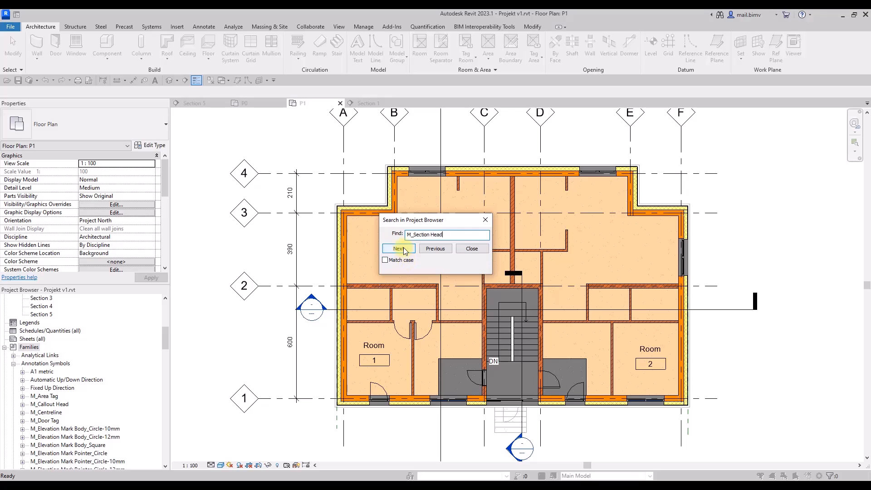
{"action": "left_click", "coordinate": [399, 248]}
{"action": "left_click", "coordinate": [471, 250]}
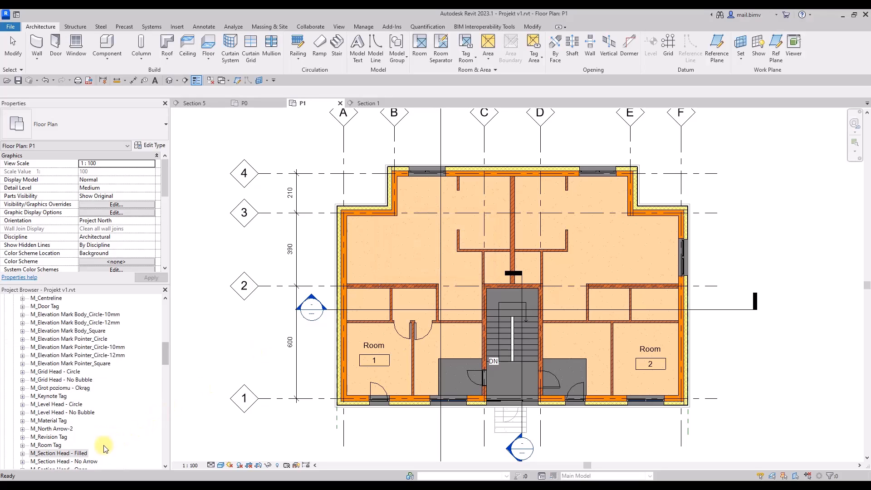
Open the M_Section Head - Filled family for editing.
{"action": "right_click", "coordinate": [63, 454]}
{"action": "left_click", "coordinate": [125, 372]}
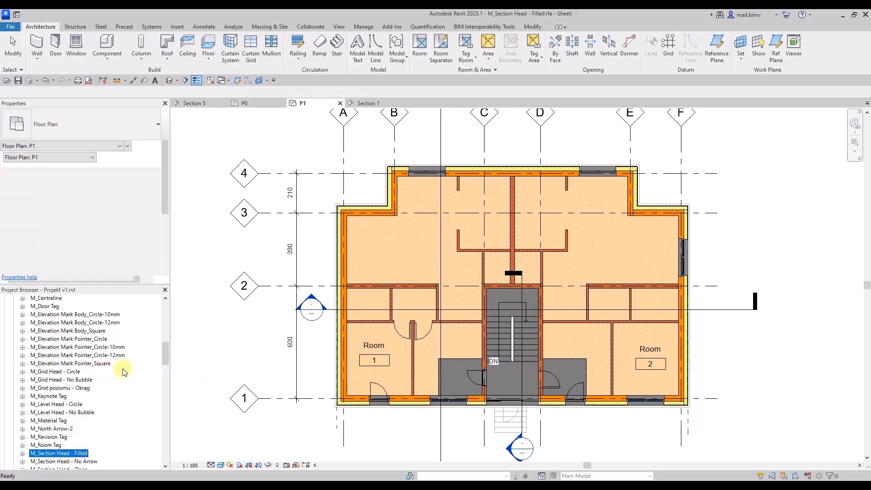
{"action": "middle_click_drag", "start_coordinate": [289, 362], "coordinate": [379, 362]}
Turn on the visibility of reference planes and automatic sketch dimensions in the section head family view.
{"action": "key", "text": "v"}
{"action": "key", "text": "v"}
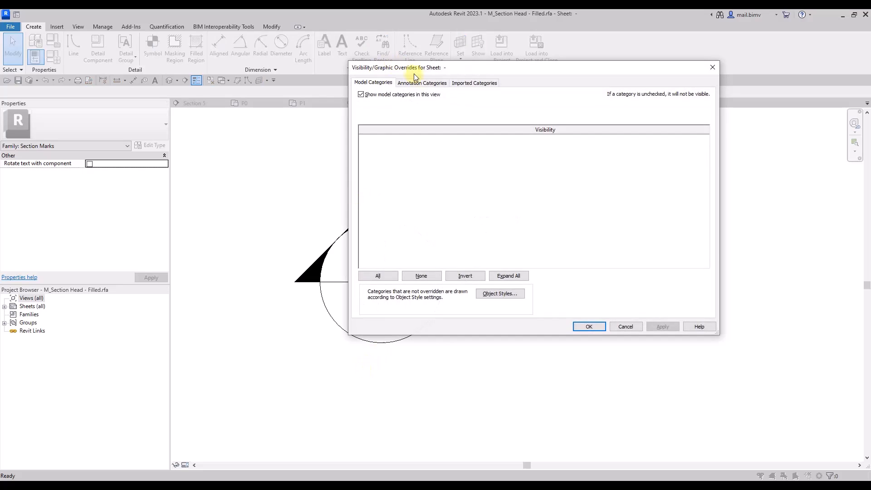
{"action": "left_click", "coordinate": [415, 83]}
{"action": "left_click", "coordinate": [373, 172]}
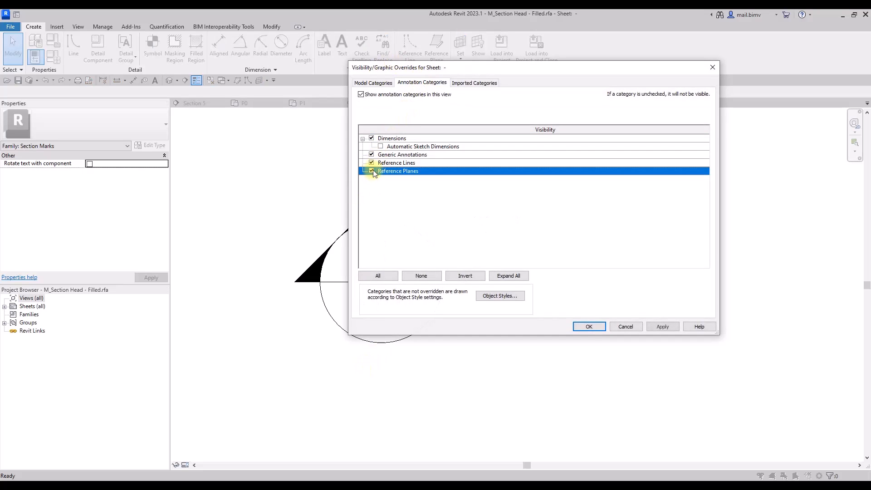
{"action": "left_click", "coordinate": [380, 146]}
{"action": "left_click", "coordinate": [589, 326]}
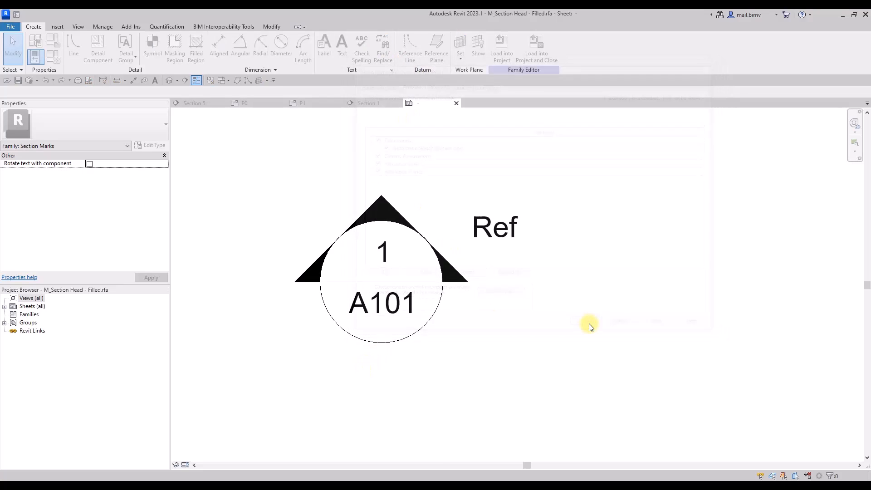
Inspect the section head's circle, filled arrow, number and Ref labels, and its family category settings.
{"action": "left_click", "coordinate": [346, 337]}
{"action": "left_click", "coordinate": [303, 275]}
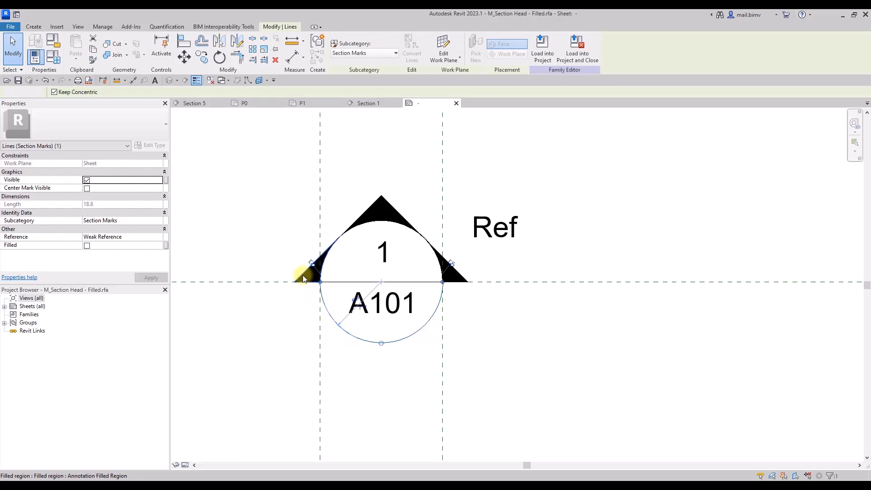
{"action": "left_click", "coordinate": [388, 257]}
{"action": "left_click", "coordinate": [520, 229]}
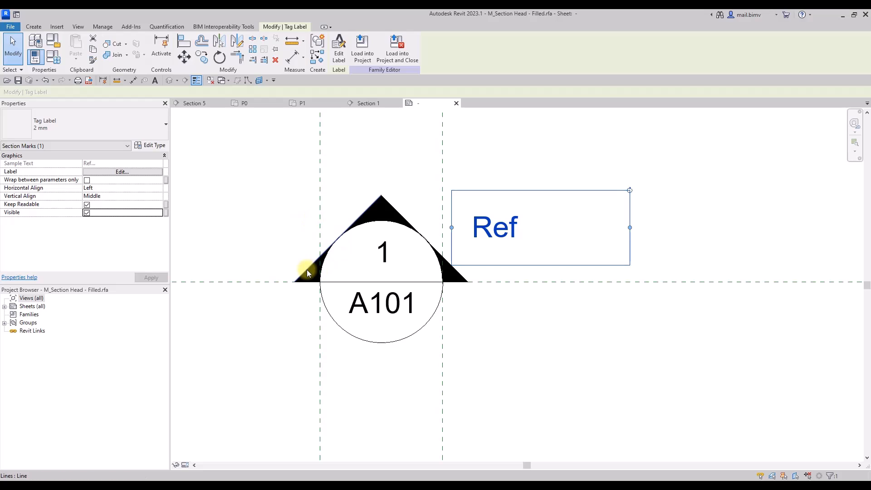
{"action": "left_click", "coordinate": [350, 318]}
{"action": "scroll", "coordinate": [357, 344], "scroll_direction": "down", "scroll_amount": 2}
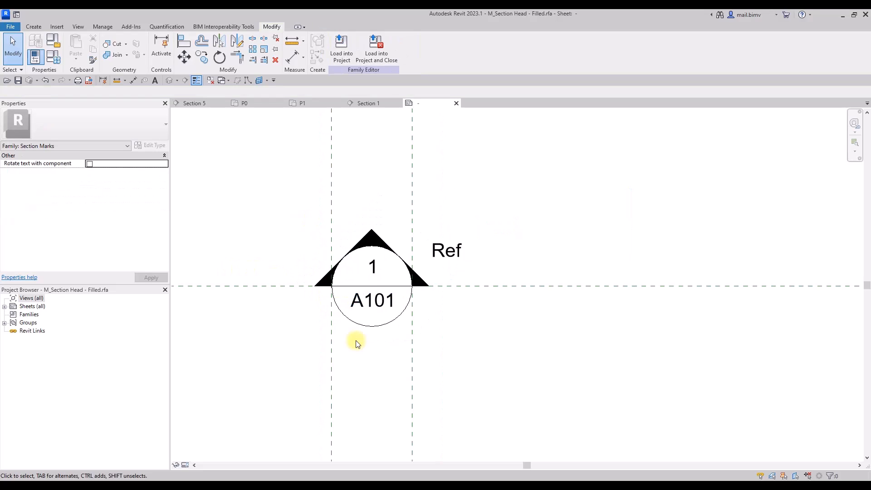
{"action": "left_click", "coordinate": [56, 43]}
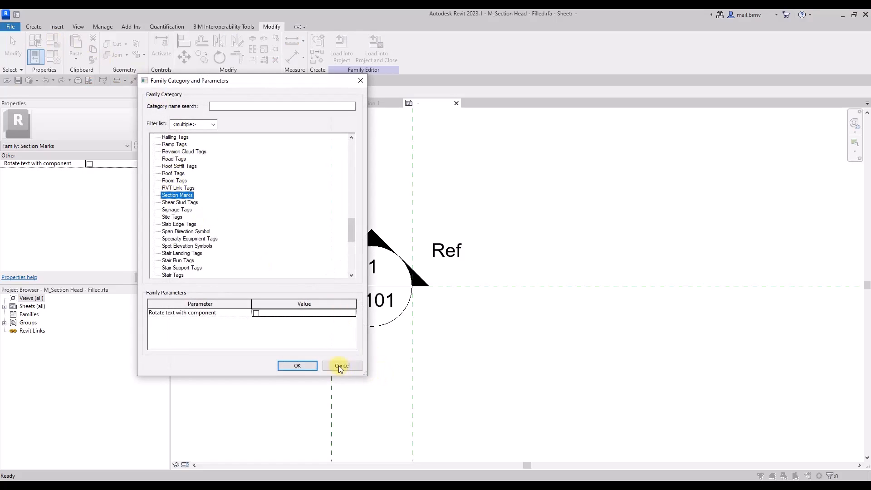
{"action": "left_click", "coordinate": [341, 366]}
Create a new family from the Metric Section Head.rft template in the Annotations folder.
{"action": "left_click", "coordinate": [15, 28]}
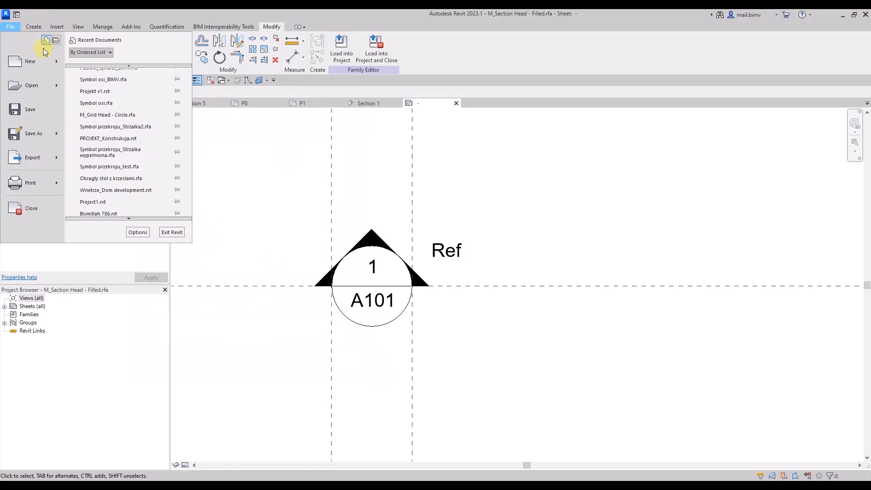
{"action": "mouse_move", "coordinate": [57, 61]}
{"action": "left_click", "coordinate": [97, 95]}
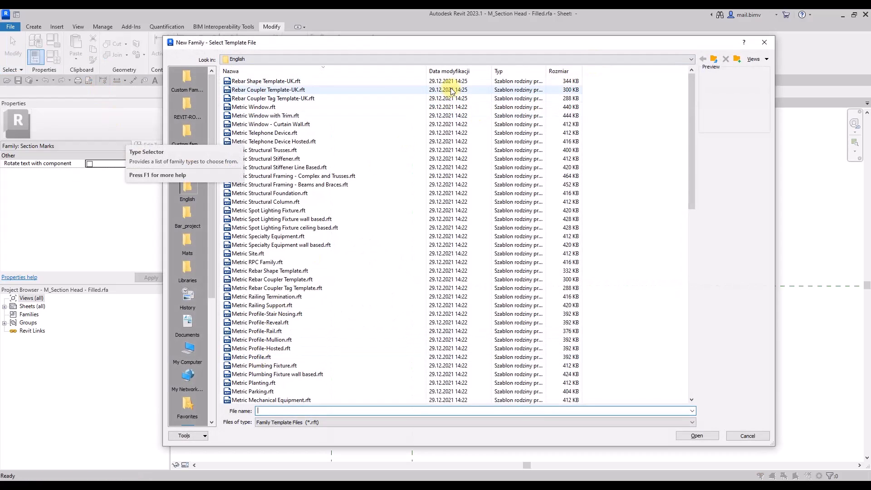
{"action": "left_click", "coordinate": [255, 71]}
{"action": "double_click", "coordinate": [247, 81]}
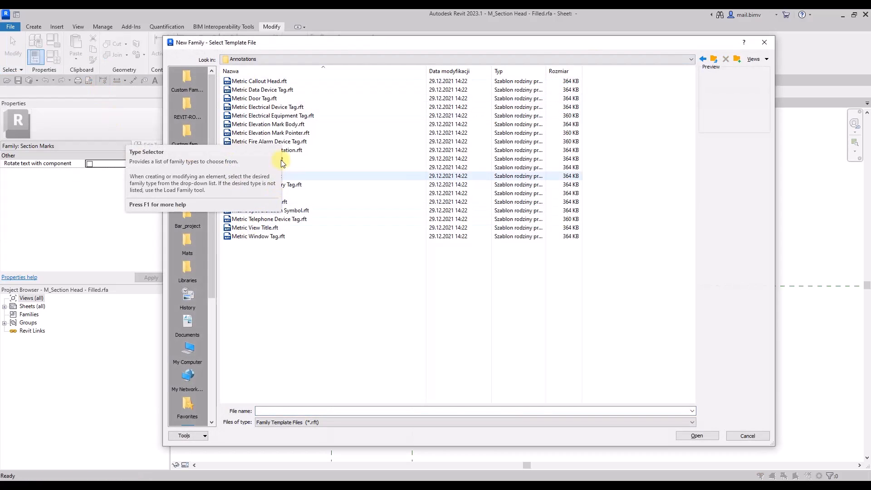
{"action": "left_click_drag", "start_coordinate": [271, 44], "coordinate": [408, 40]}
{"action": "left_click", "coordinate": [373, 199]}
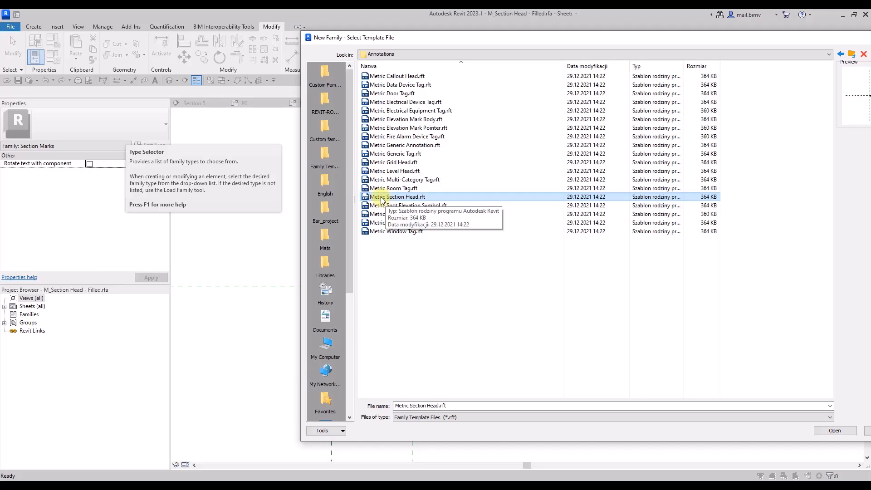
{"action": "left_click", "coordinate": [823, 432]}
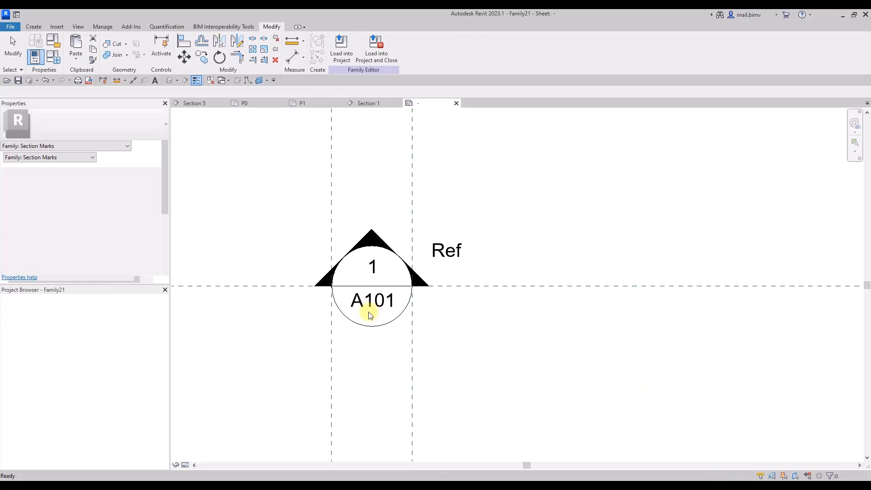
Examine the template's circle, reference planes and red instruction note in the new family.
{"action": "scroll", "coordinate": [472, 290], "scroll_direction": "up", "scroll_amount": 6}
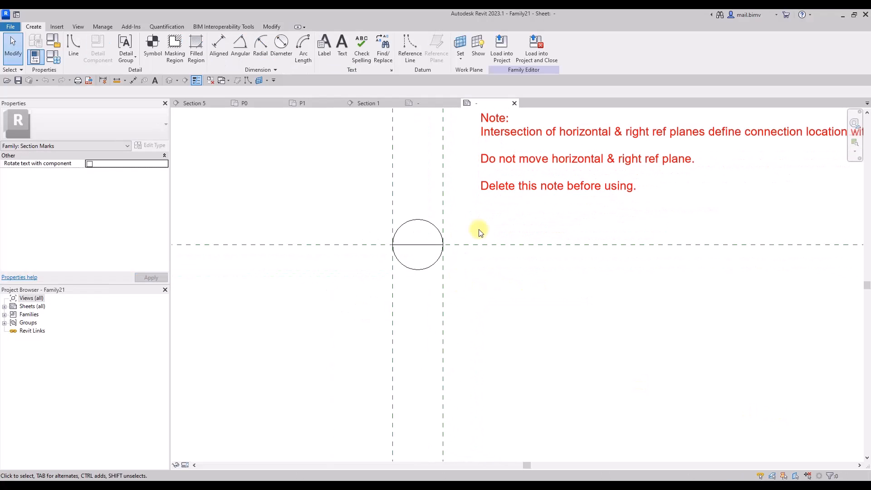
{"action": "middle_click_drag", "start_coordinate": [478, 268], "coordinate": [461, 327]}
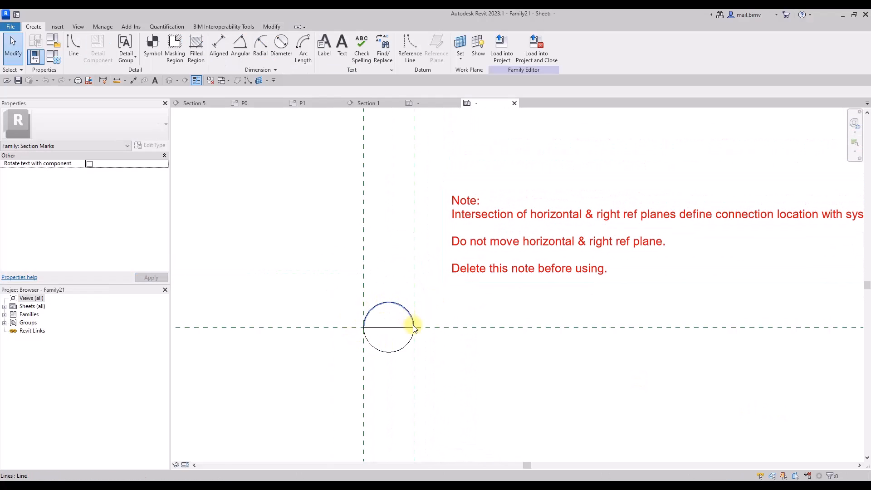
{"action": "left_click", "coordinate": [414, 277]}
{"action": "left_click", "coordinate": [454, 302]}
{"action": "middle_click_drag", "start_coordinate": [486, 305], "coordinate": [345, 314]}
{"action": "scroll", "coordinate": [341, 267], "scroll_direction": "down", "scroll_amount": 1}
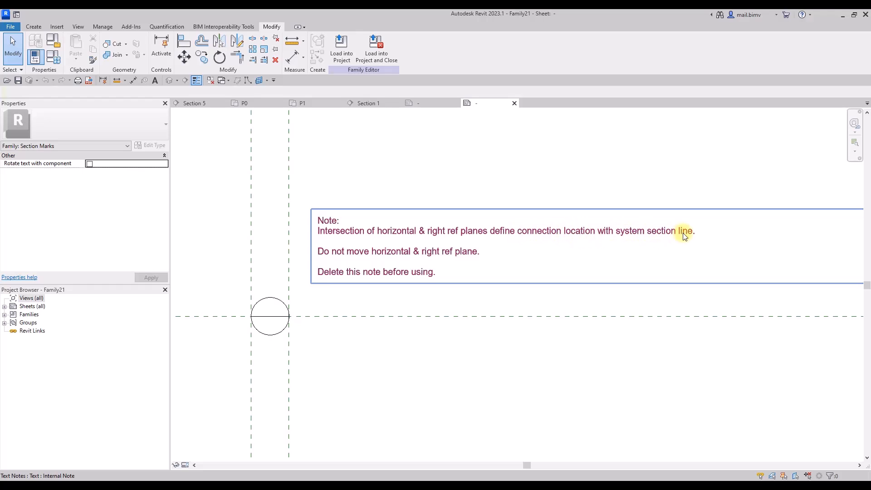
Examine where the section line meets its head on floor plan P1 and return to the new family.
{"action": "left_click", "coordinate": [430, 103]}
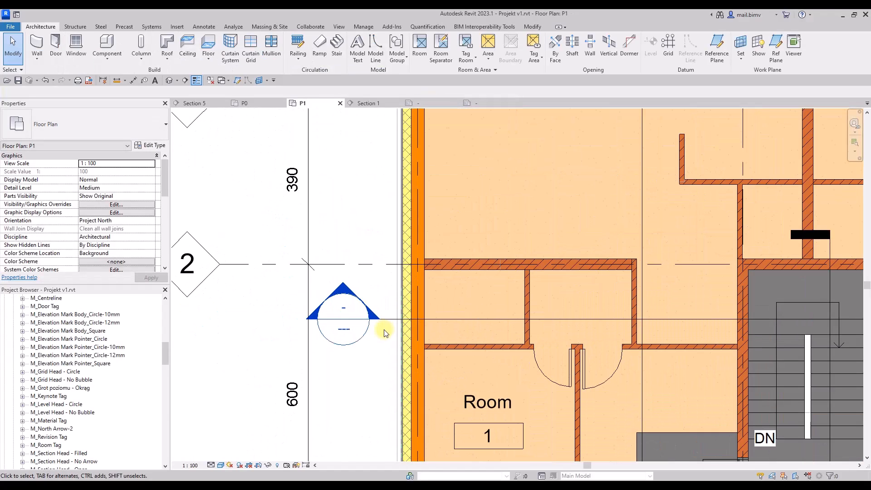
{"action": "scroll", "coordinate": [362, 334], "scroll_direction": "up", "scroll_amount": 2}
{"action": "left_click", "coordinate": [379, 318]}
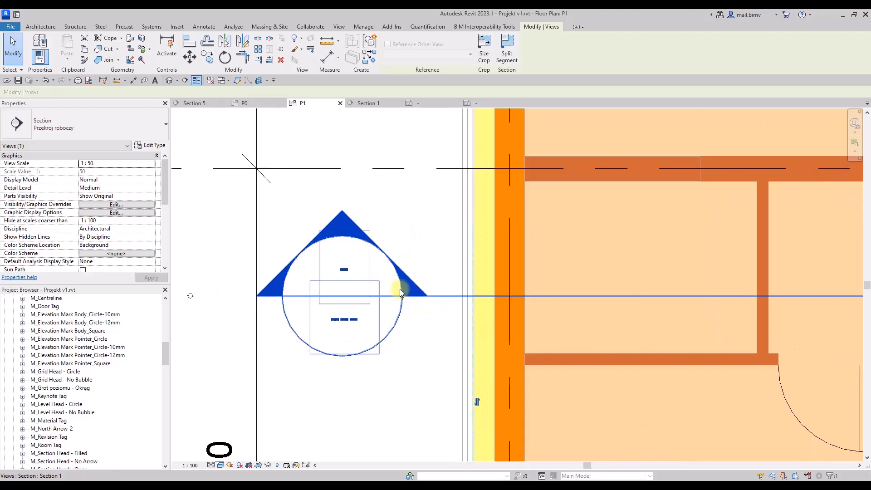
{"action": "scroll", "coordinate": [402, 295], "scroll_direction": "up", "scroll_amount": 4}
{"action": "left_click", "coordinate": [488, 105]}
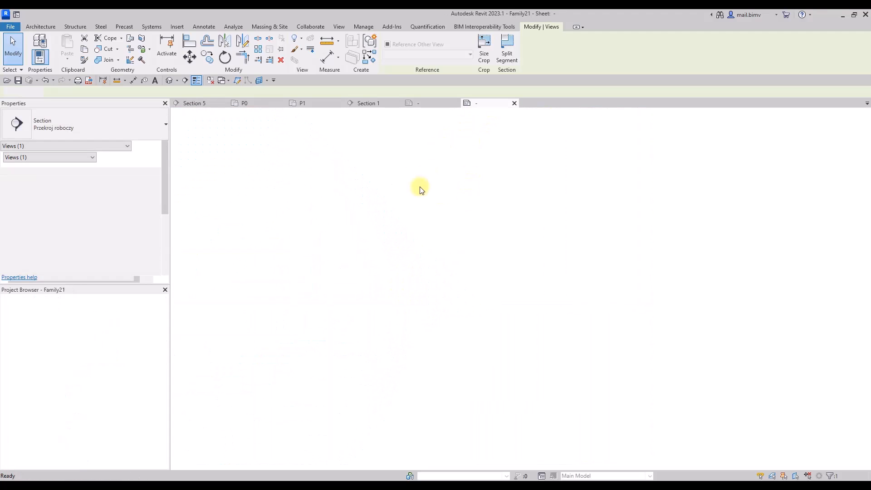
Inspect the horizontal and right reference planes that define the section line's connection point.
{"action": "left_click", "coordinate": [289, 295]}
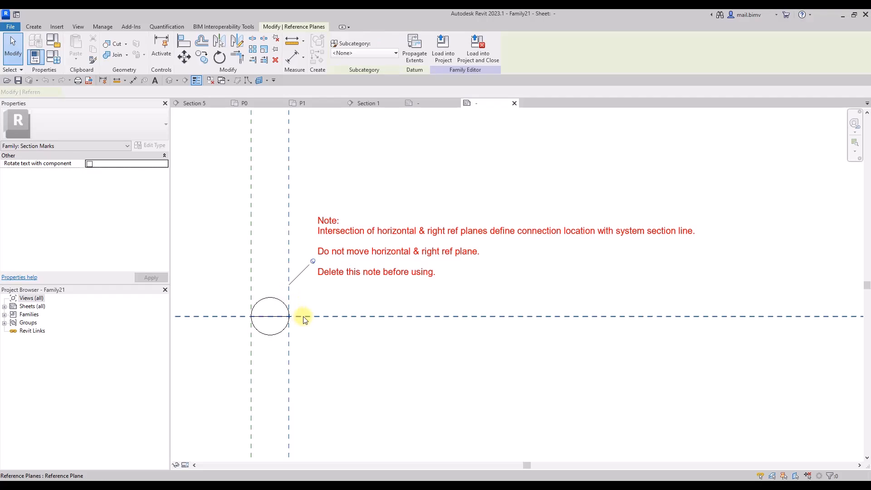
{"action": "left_click", "coordinate": [305, 315], "text": "ctrl"}
{"action": "left_click", "coordinate": [313, 315]}
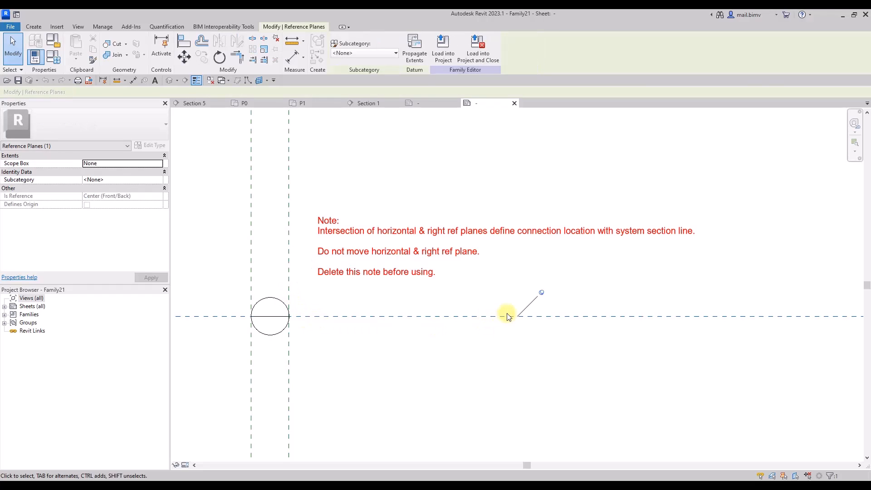
{"action": "left_click", "coordinate": [289, 266]}
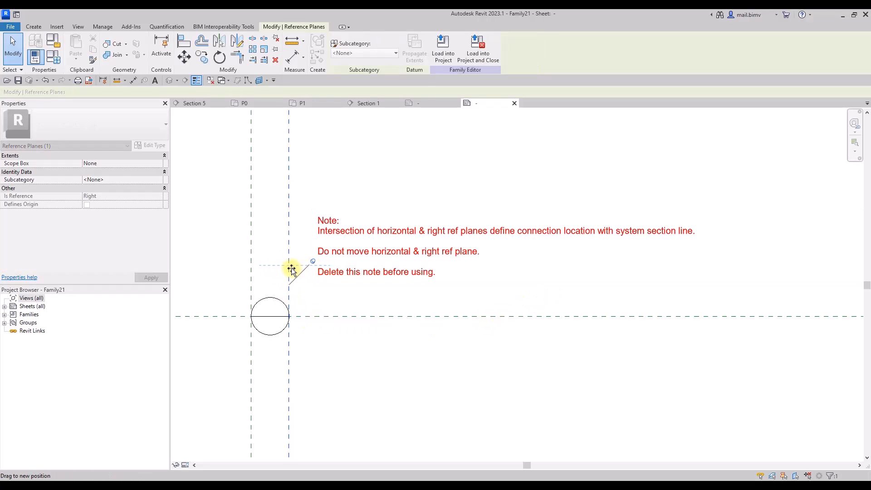
Delete the upper and lower arcs of the template's circle, keeping the horizontal line.
{"action": "left_click", "coordinate": [265, 318]}
{"action": "middle_click_drag", "start_coordinate": [265, 320], "coordinate": [325, 310]}
{"action": "scroll", "coordinate": [325, 310], "scroll_direction": "up", "scroll_amount": 3}
{"action": "left_click", "coordinate": [237, 349]}
{"action": "left_click_drag", "start_coordinate": [259, 221], "coordinate": [442, 381]}
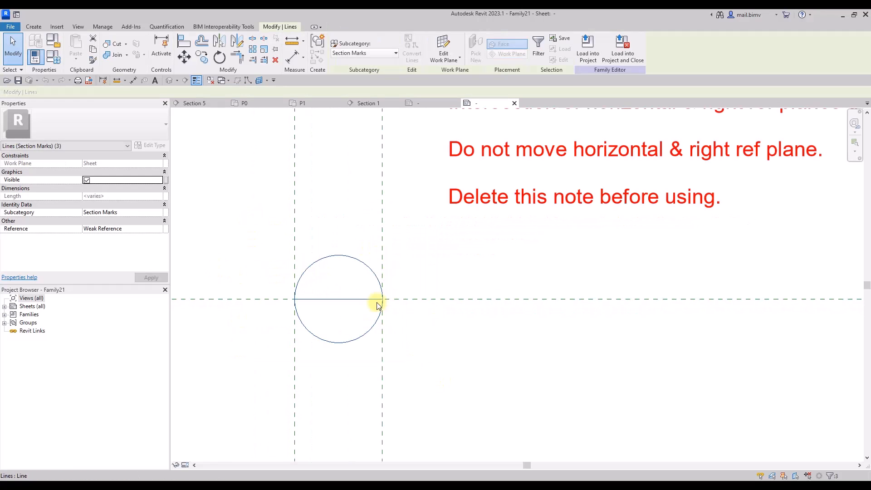
{"action": "left_click", "coordinate": [322, 288]}
{"action": "left_click", "coordinate": [320, 267]}
{"action": "key", "text": "Delete"}
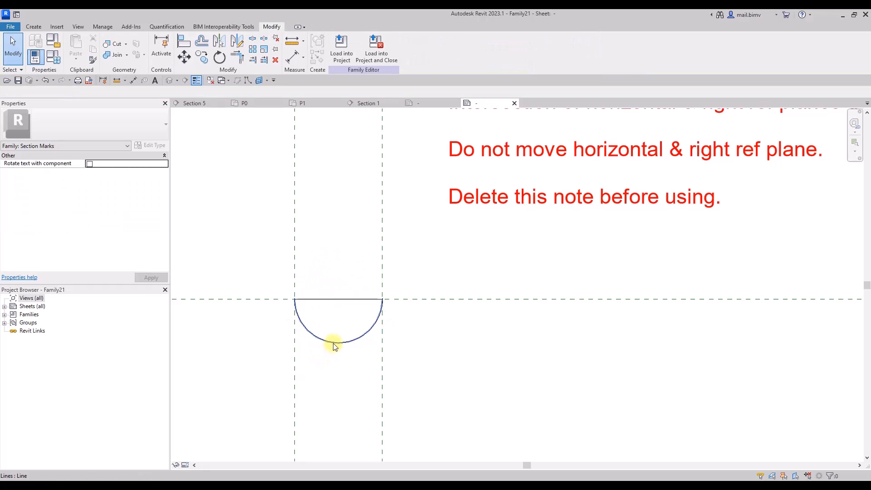
{"action": "left_click", "coordinate": [335, 343]}
{"action": "key", "text": "Delete"}
{"action": "middle_click_drag", "start_coordinate": [236, 344], "coordinate": [291, 338]}
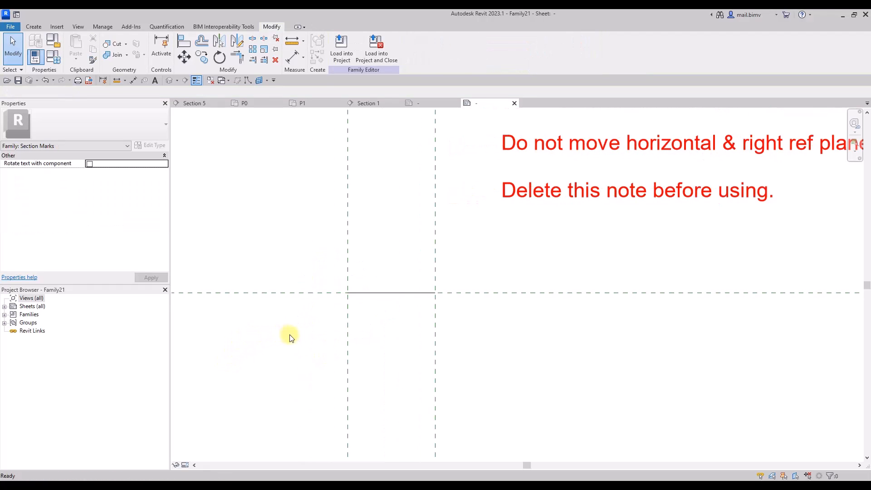
Draw a vertical line about 10.5 long up from the horizontal line's left end, plus an arrow stroke about 6.8 long slanting down right from its upper end.
{"action": "left_click", "coordinate": [33, 26]}
{"action": "left_click", "coordinate": [74, 48]}
{"action": "left_click", "coordinate": [348, 293]}
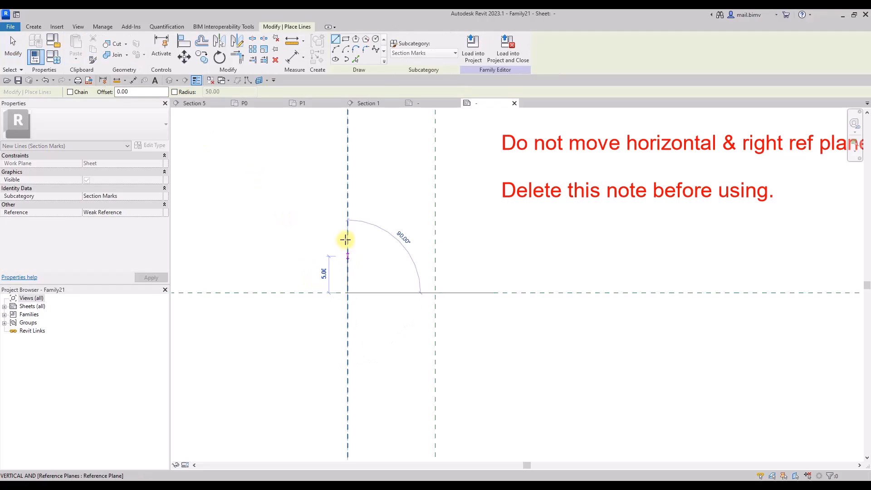
{"action": "left_click", "coordinate": [347, 215]}
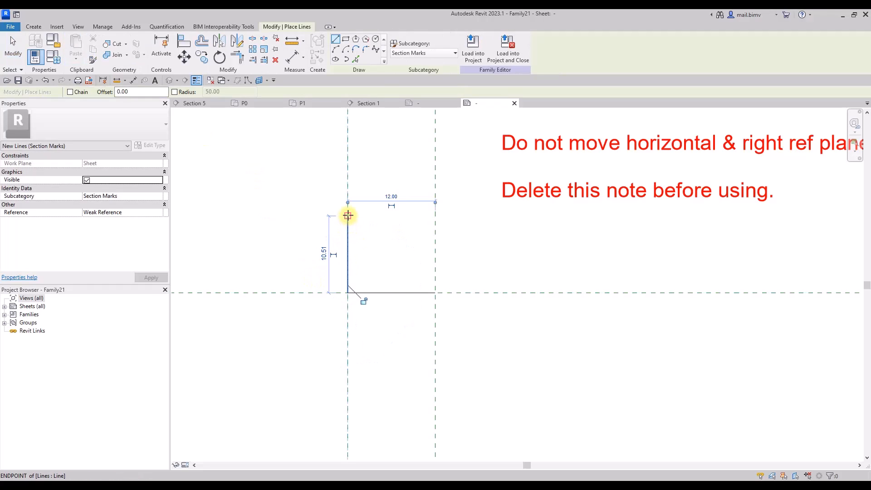
{"action": "left_click", "coordinate": [347, 215]}
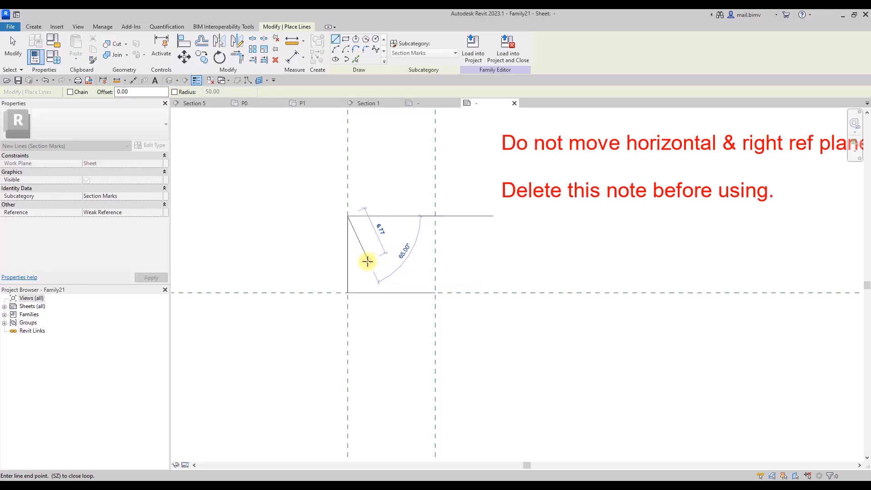
{"action": "left_click", "coordinate": [368, 260]}
{"action": "left_click", "coordinate": [8, 45]}
Delete the template's red instruction note beside the section head.
{"action": "scroll", "coordinate": [294, 222], "scroll_direction": "down", "scroll_amount": 1}
{"action": "middle_click_drag", "start_coordinate": [323, 234], "coordinate": [352, 256]}
{"action": "scroll", "coordinate": [348, 297], "scroll_direction": "down", "scroll_amount": 4}
{"action": "middle_click_drag", "start_coordinate": [304, 342], "coordinate": [267, 371]}
{"action": "left_click", "coordinate": [421, 279]}
{"action": "key", "text": "Delete"}
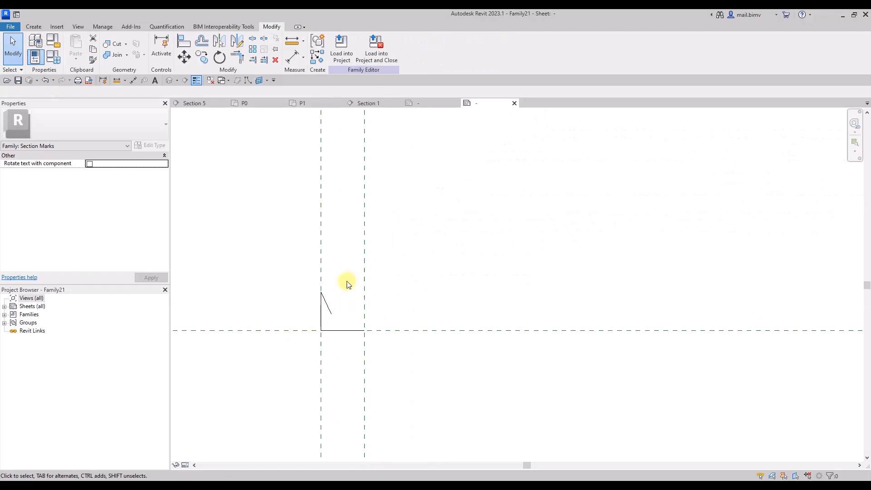
Save the family in the work folder as Section head_BIMV.
{"action": "middle_click_drag", "start_coordinate": [338, 325], "coordinate": [331, 309]}
{"action": "left_click", "coordinate": [10, 26]}
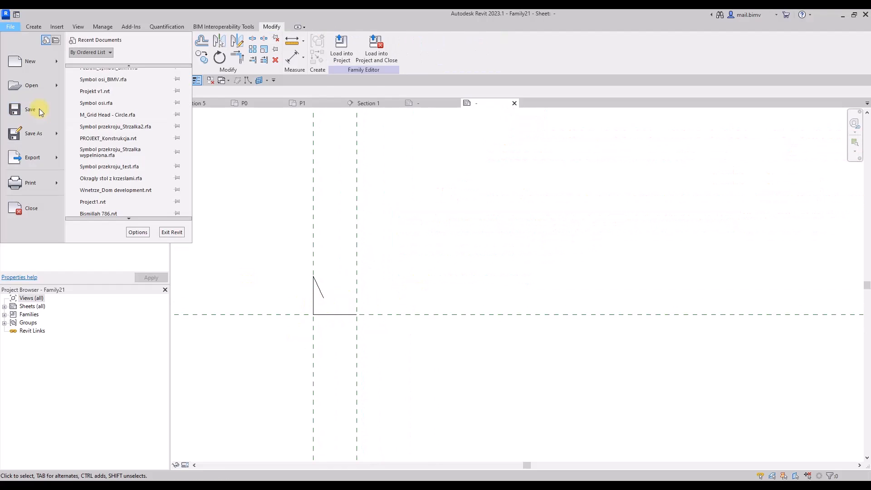
{"action": "mouse_move", "coordinate": [40, 133]}
{"action": "left_click", "coordinate": [97, 131]}
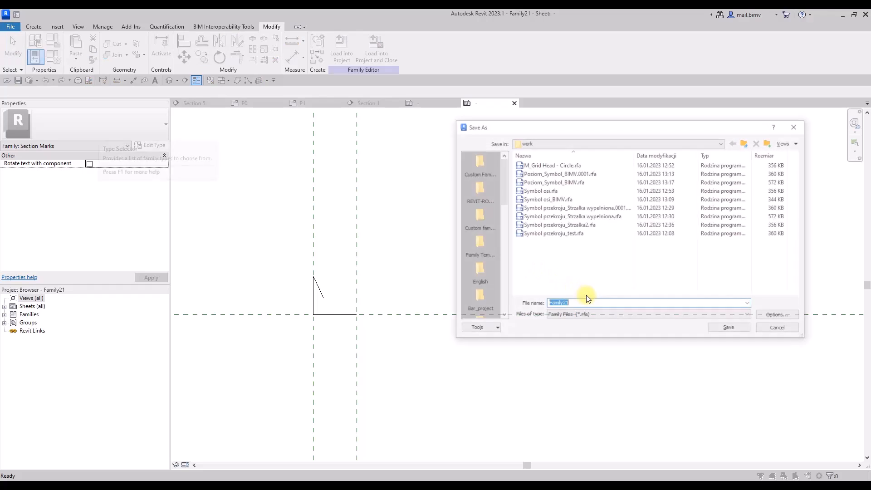
{"action": "type", "text": "Section head_BIMV"}
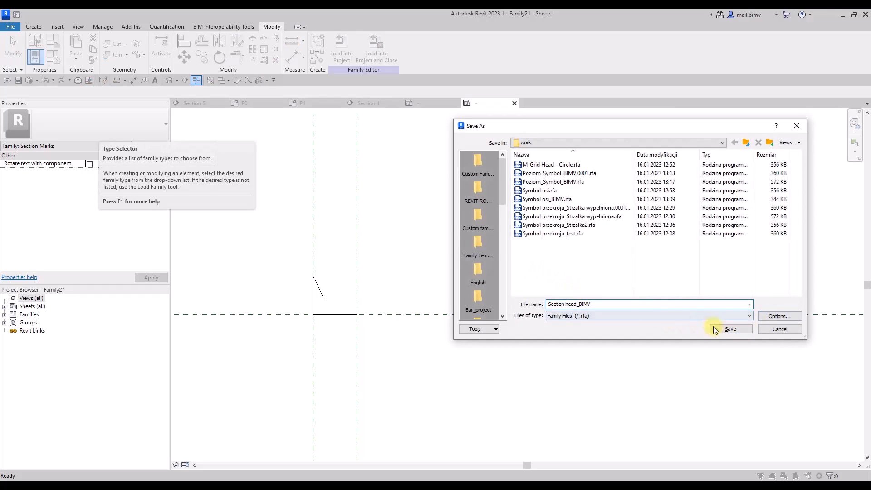
{"action": "left_click", "coordinate": [731, 330]}
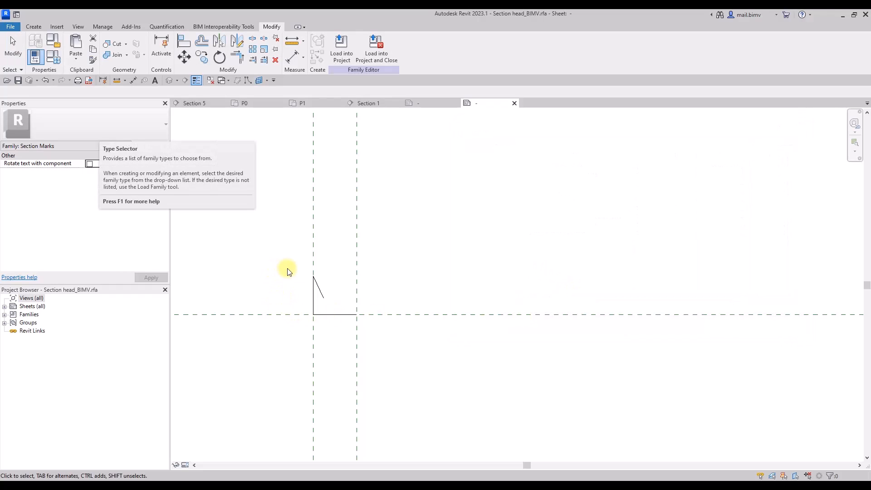
Place a 3mm label containing the View Name parameter beside the vertical line of the arrow.
{"action": "left_click", "coordinate": [34, 26]}
{"action": "left_click", "coordinate": [324, 46]}
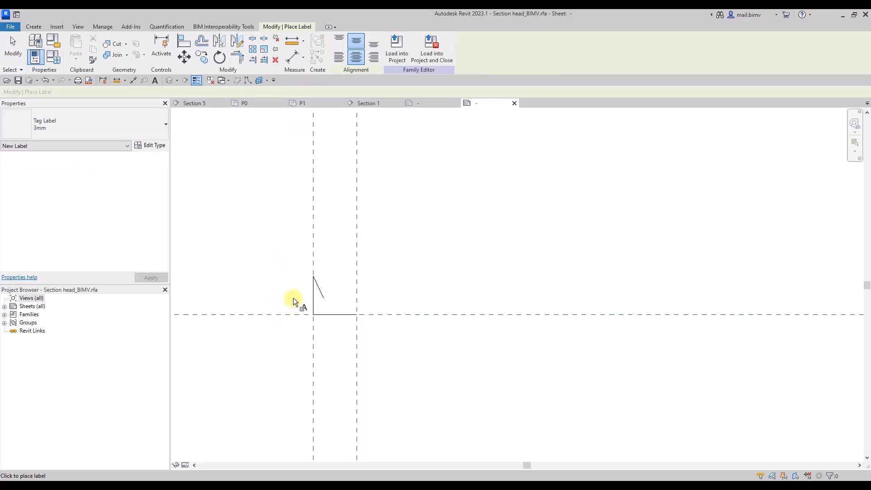
{"action": "left_click", "coordinate": [309, 265]}
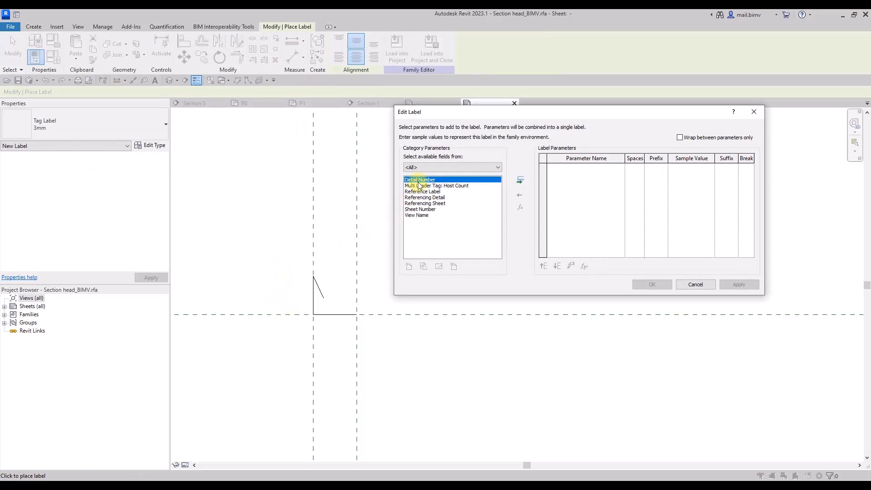
{"action": "left_click", "coordinate": [409, 210]}
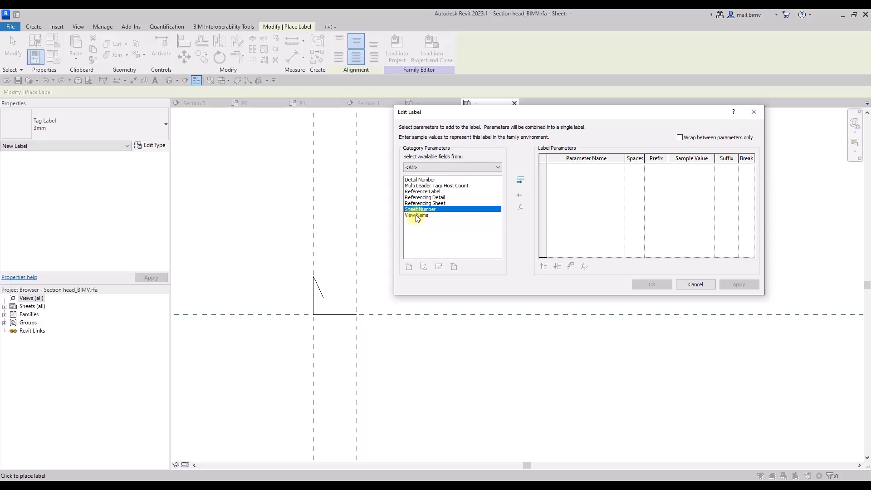
{"action": "left_click", "coordinate": [417, 216]}
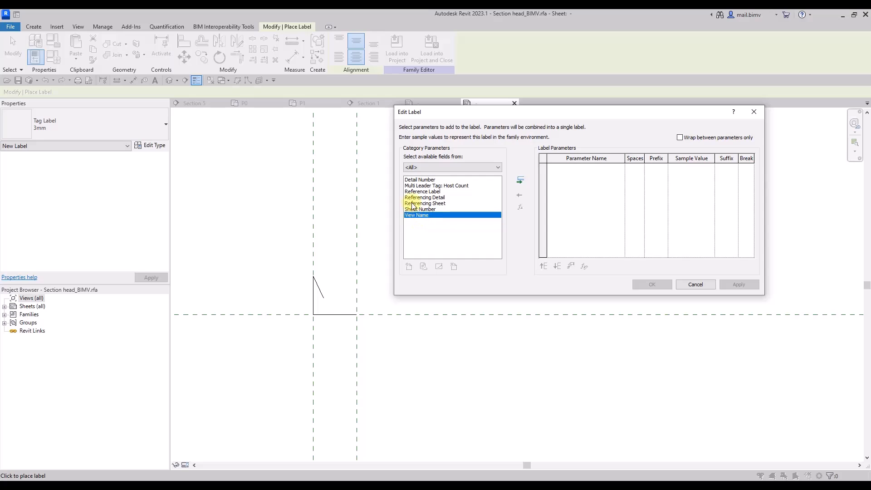
{"action": "left_click", "coordinate": [525, 183]}
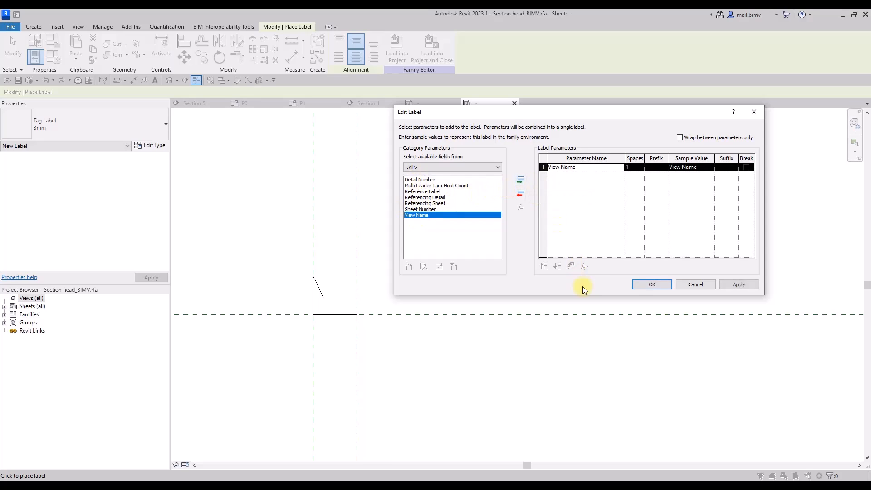
{"action": "left_click", "coordinate": [645, 285]}
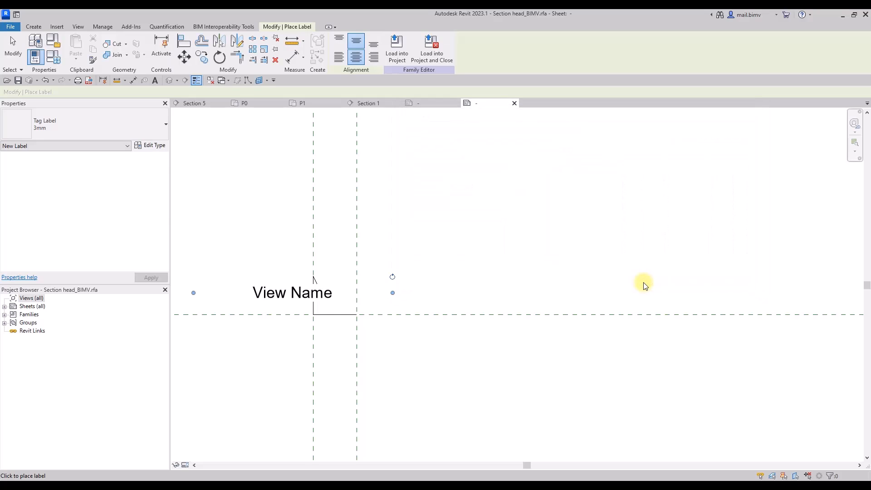
{"action": "key", "text": "Escape"}
Change the View Name label's sample value to A and load the family into Projekt v1.rvt.
{"action": "left_click", "coordinate": [341, 54]}
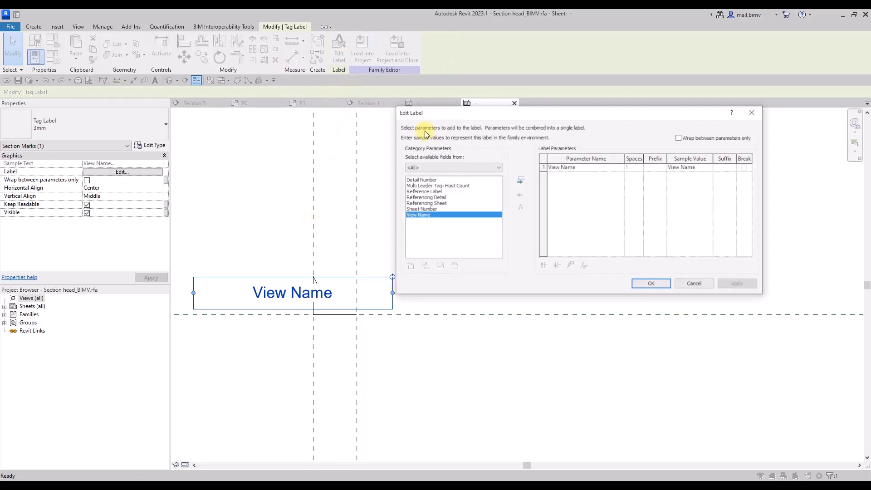
{"action": "left_click_drag", "start_coordinate": [707, 169], "coordinate": [660, 164]}
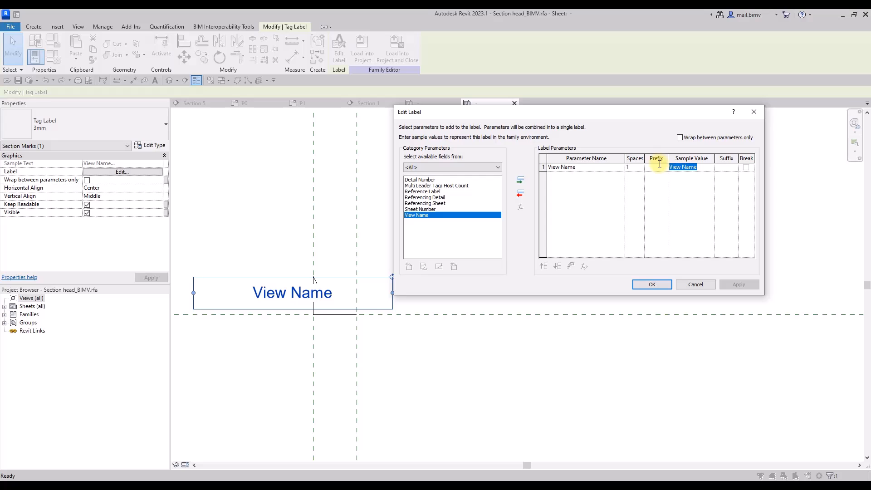
{"action": "left_click", "coordinate": [652, 284]}
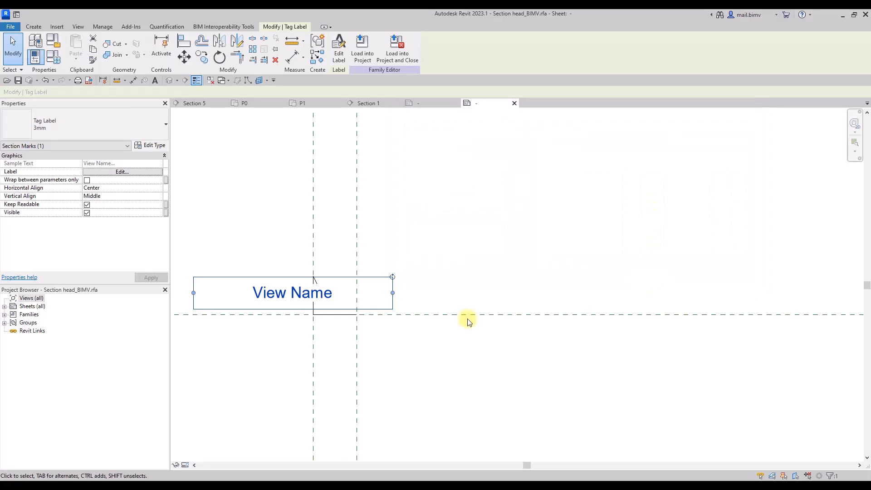
{"action": "key", "text": "Escape"}
{"action": "left_click", "coordinate": [342, 54]}
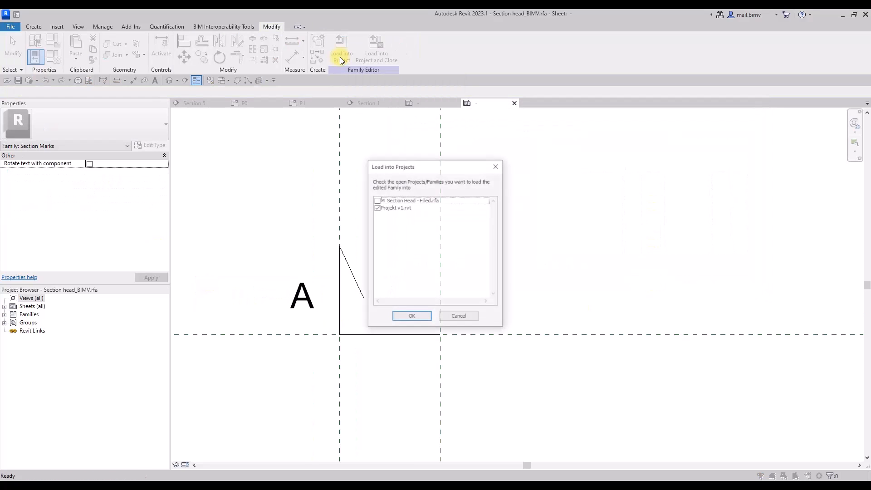
{"action": "left_click", "coordinate": [412, 315]}
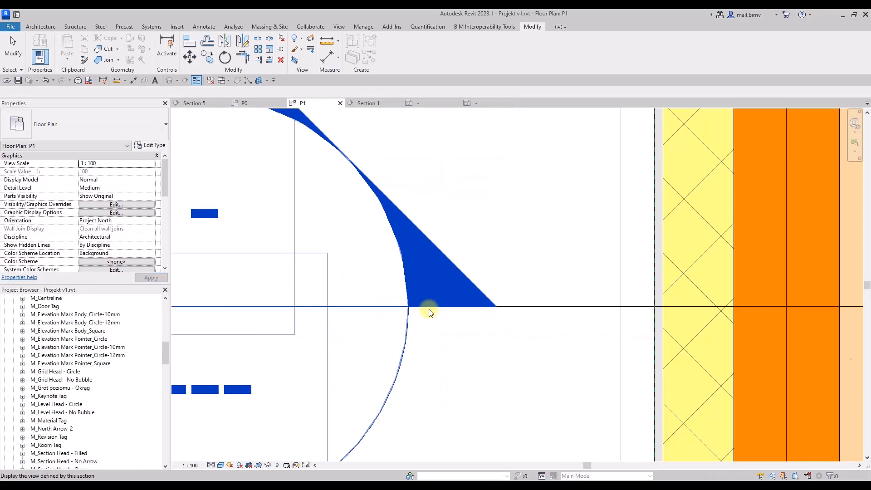
Duplicate the type of the horizontal section line on floor plan P1 as "Przekroj BIMV".
{"action": "scroll", "coordinate": [426, 305], "scroll_direction": "down", "scroll_amount": 5}
{"action": "left_click", "coordinate": [477, 308]}
{"action": "scroll", "coordinate": [487, 320], "scroll_direction": "down", "scroll_amount": 3}
{"action": "scroll", "coordinate": [487, 320], "scroll_direction": "down", "scroll_amount": 1}
{"action": "middle_click_drag", "start_coordinate": [487, 320], "coordinate": [379, 331]}
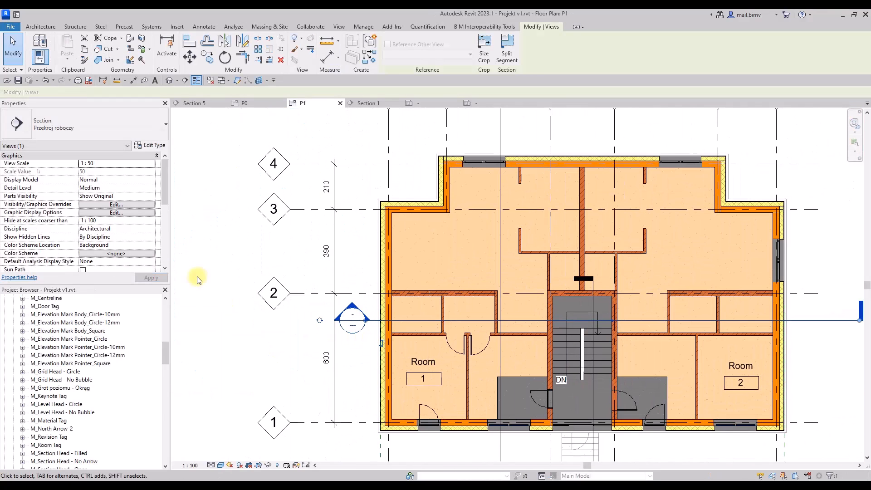
{"action": "left_click", "coordinate": [151, 146]}
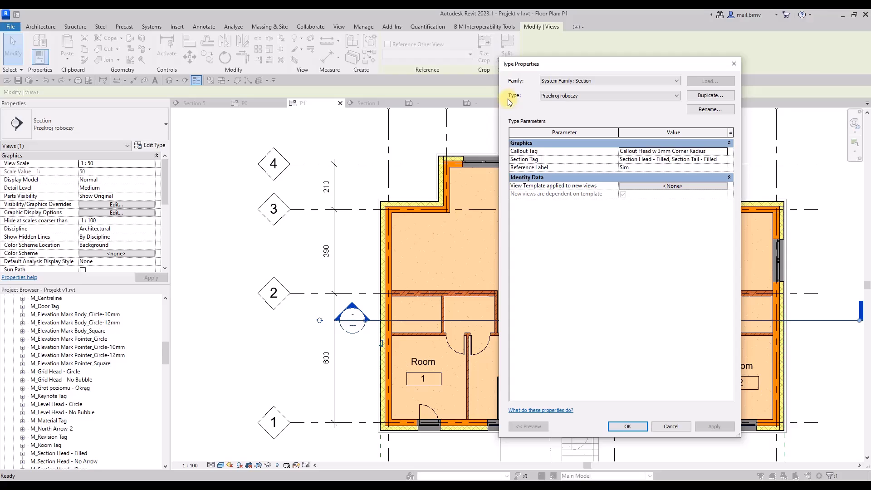
{"action": "left_click", "coordinate": [707, 96]}
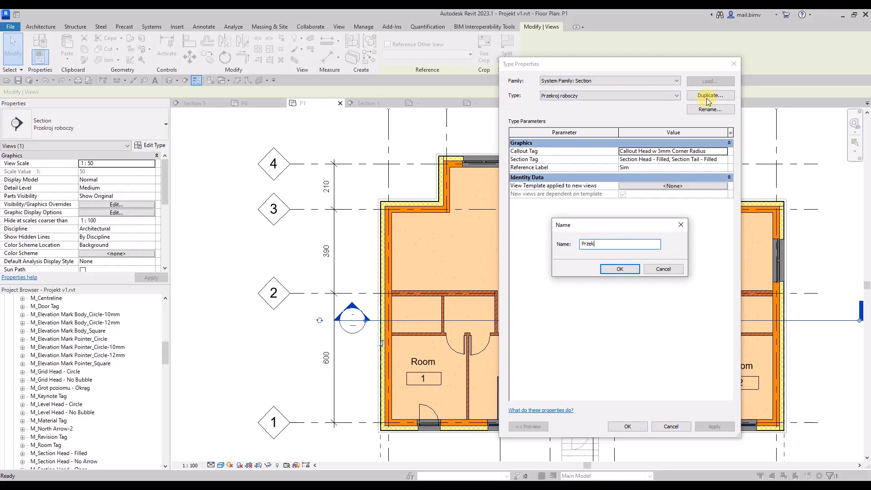
{"action": "type", "text": "Przekroj BIMV"}
{"action": "key", "text": "Return"}
Duplicate the section tag type used by Przekroj BIMV as "Section tag BIMV".
{"action": "left_click_drag", "start_coordinate": [561, 59], "coordinate": [87, 40]}
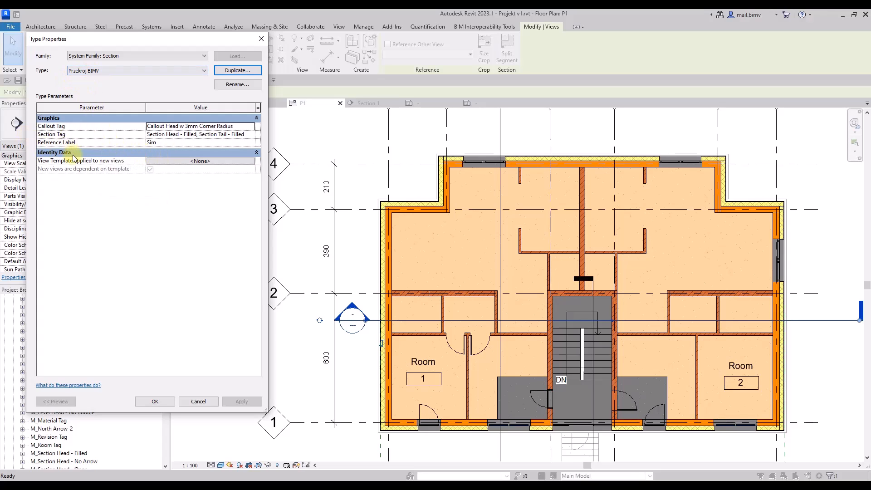
{"action": "left_click", "coordinate": [254, 136]}
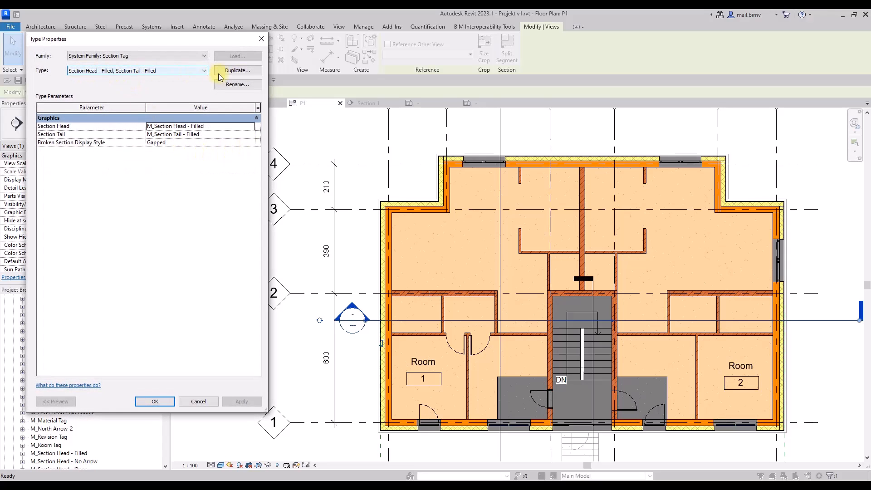
{"action": "left_click", "coordinate": [237, 70]}
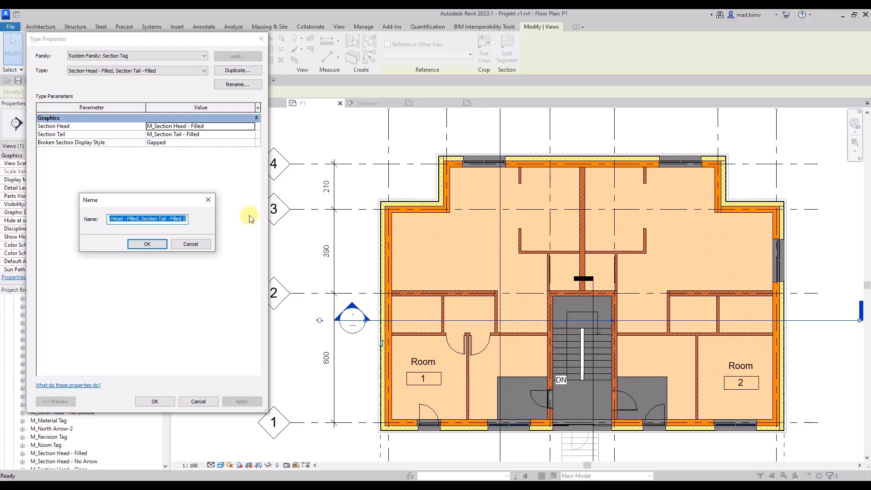
{"action": "type", "text": "Section tag BIMV"}
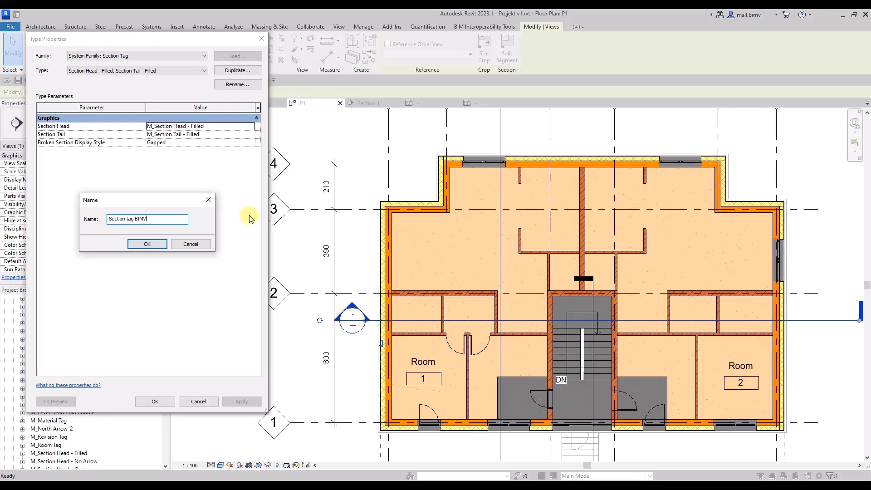
{"action": "key", "text": "Return"}
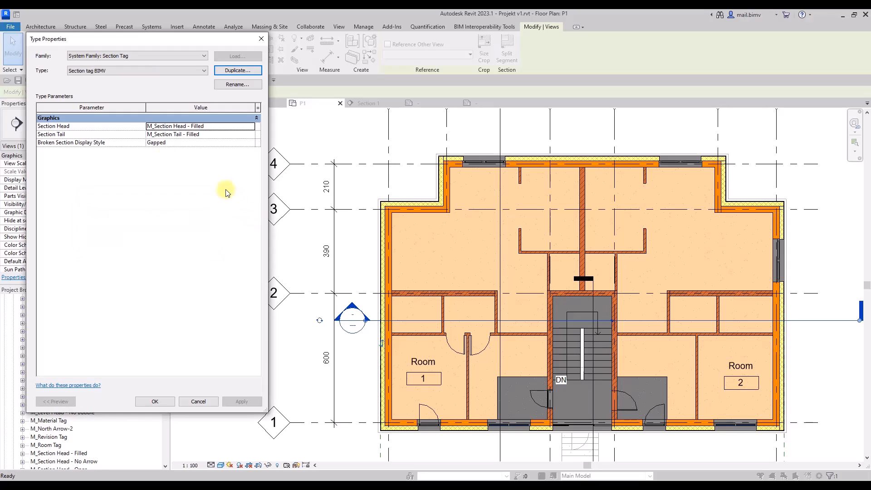
Assign Section head_BIMV as both the section head and section tail of Section tag BIMV, and apply the type changes.
{"action": "left_click", "coordinate": [252, 129]}
{"action": "left_click", "coordinate": [177, 171]}
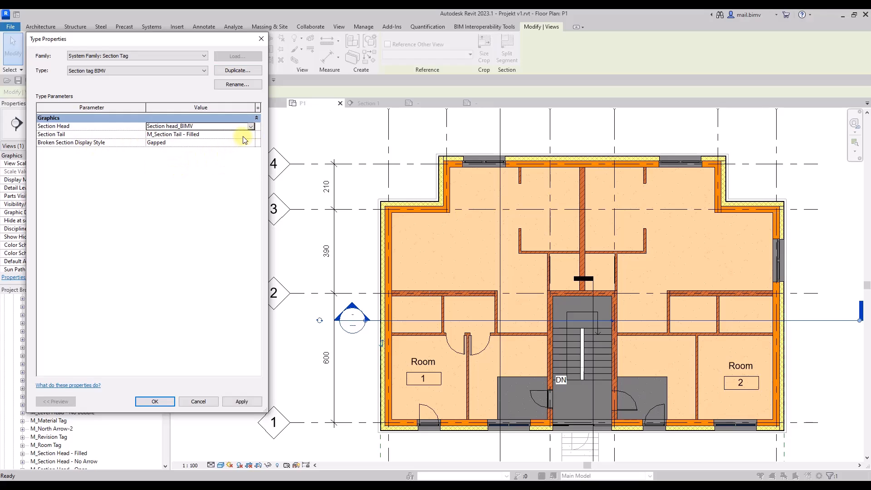
{"action": "left_click", "coordinate": [241, 136]}
{"action": "left_click", "coordinate": [182, 181]}
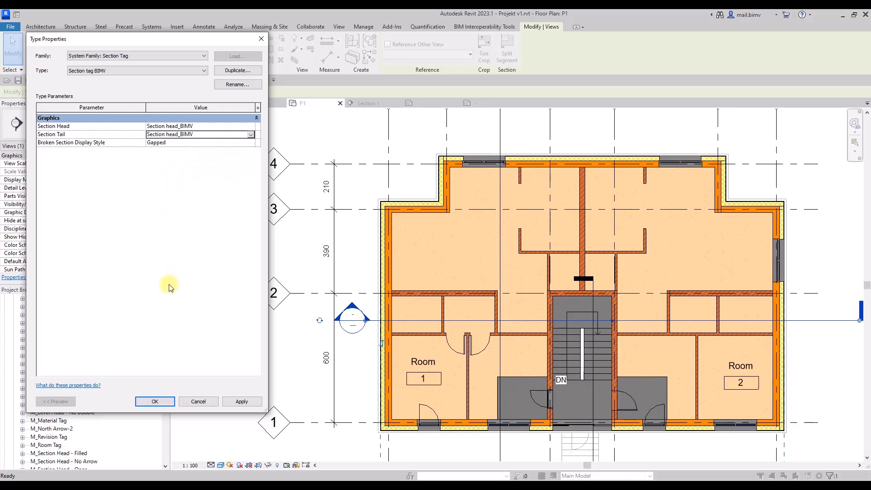
{"action": "left_click", "coordinate": [241, 402]}
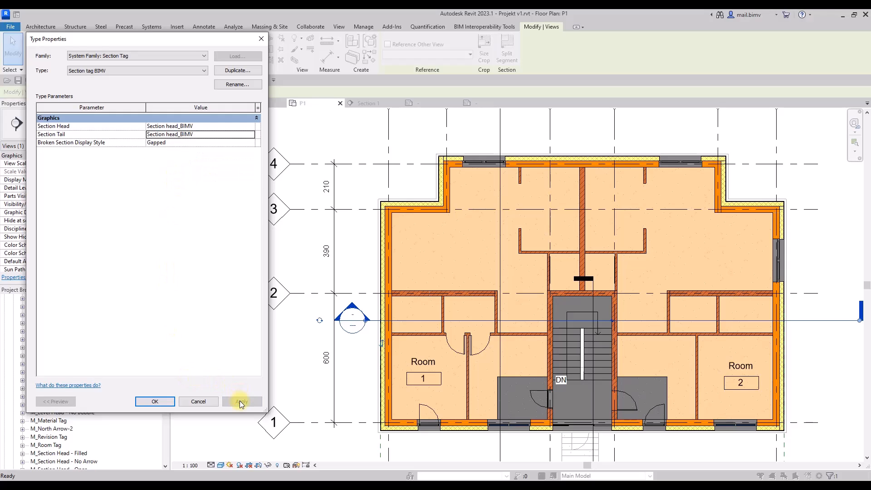
{"action": "left_click", "coordinate": [164, 403]}
{"action": "left_click", "coordinate": [144, 403]}
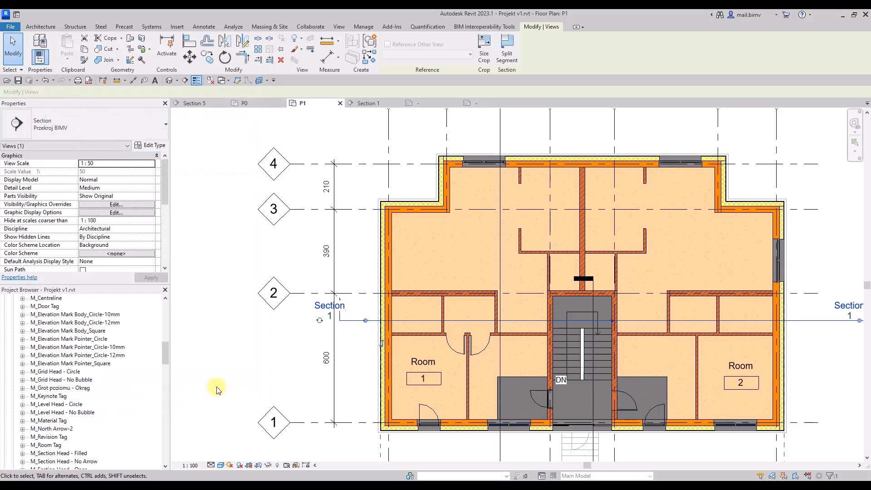
Rename the Section 1 view under Sections (Przekroj BIMV) as A and clear the selection.
{"action": "left_click", "coordinate": [272, 362]}
{"action": "scroll", "coordinate": [272, 362], "scroll_direction": "down", "scroll_amount": 2}
{"action": "scroll", "coordinate": [593, 387], "scroll_direction": "up", "scroll_amount": 2}
{"action": "left_click", "coordinate": [644, 332]}
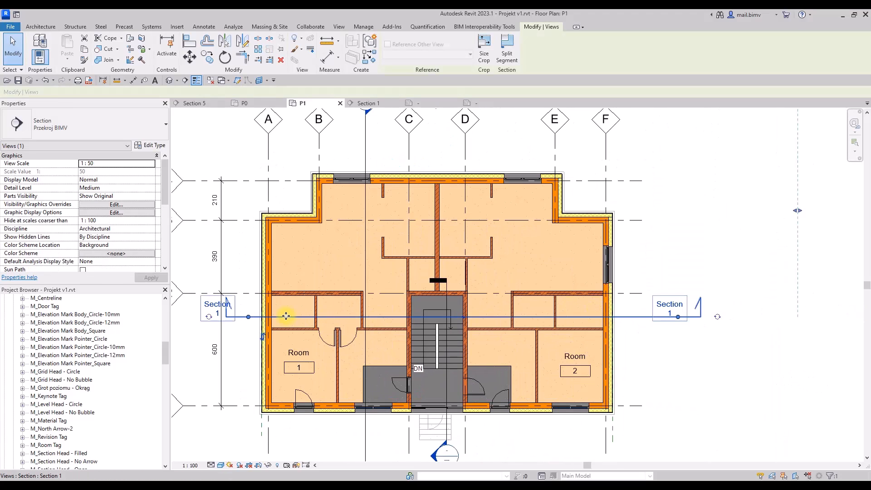
{"action": "scroll", "coordinate": [144, 214], "scroll_direction": "down", "scroll_amount": 4}
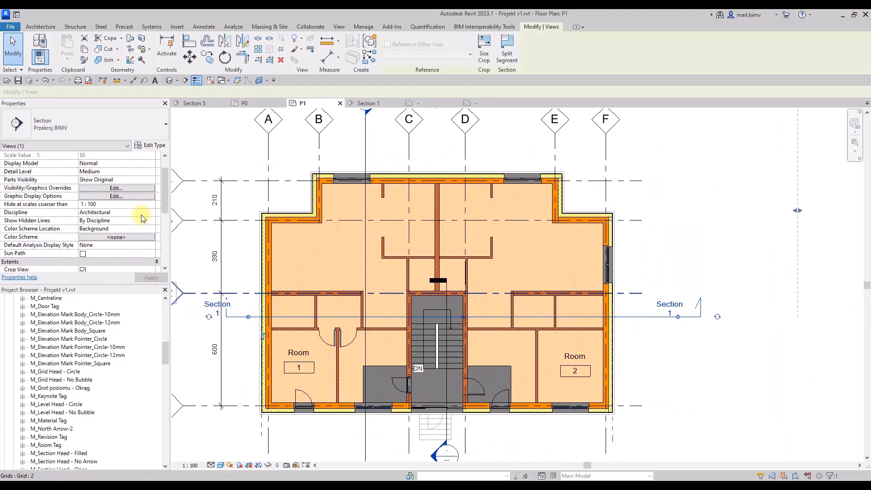
{"action": "scroll", "coordinate": [138, 352], "scroll_direction": "up", "scroll_amount": 10}
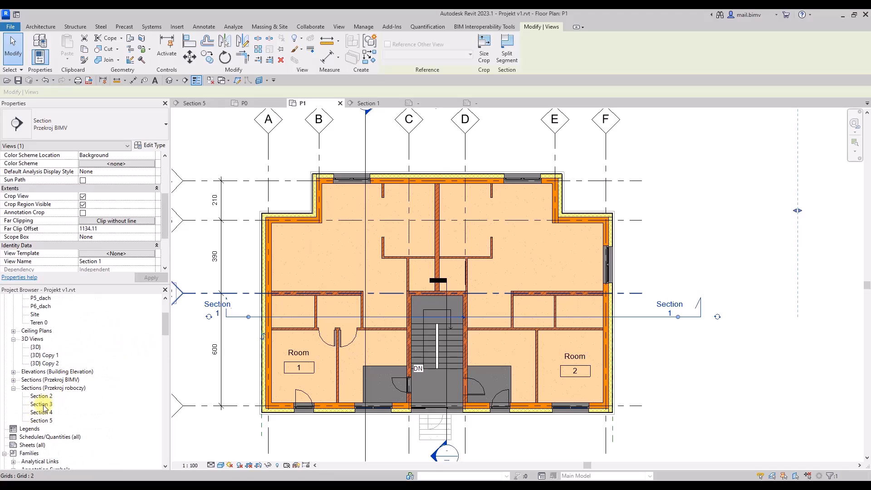
{"action": "left_click", "coordinate": [14, 380]}
{"action": "left_click", "coordinate": [41, 388]}
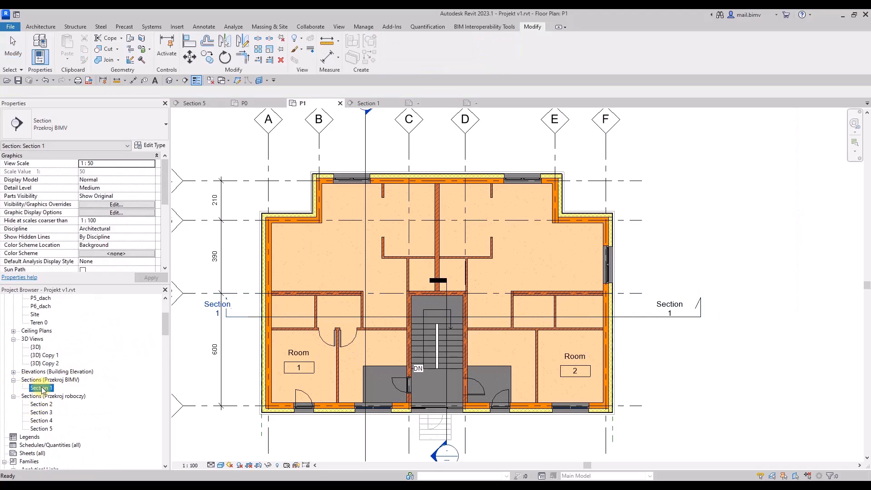
{"action": "key", "text": "Return"}
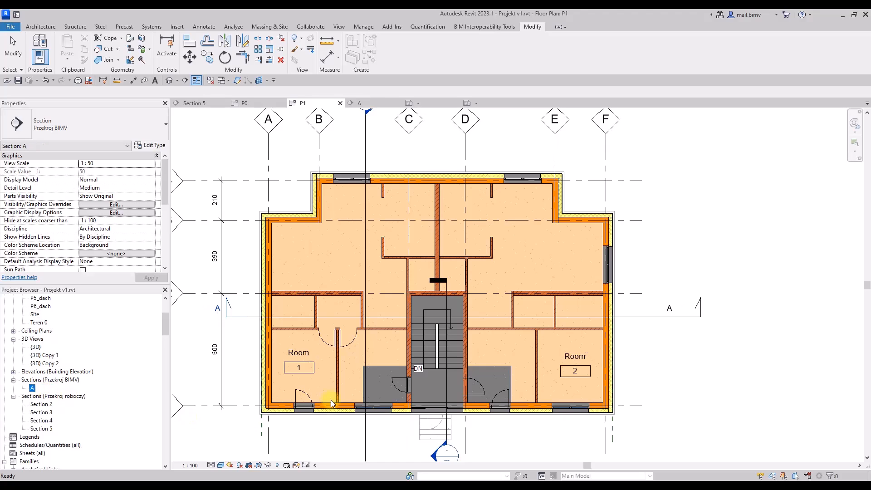
{"action": "left_click", "coordinate": [674, 319]}
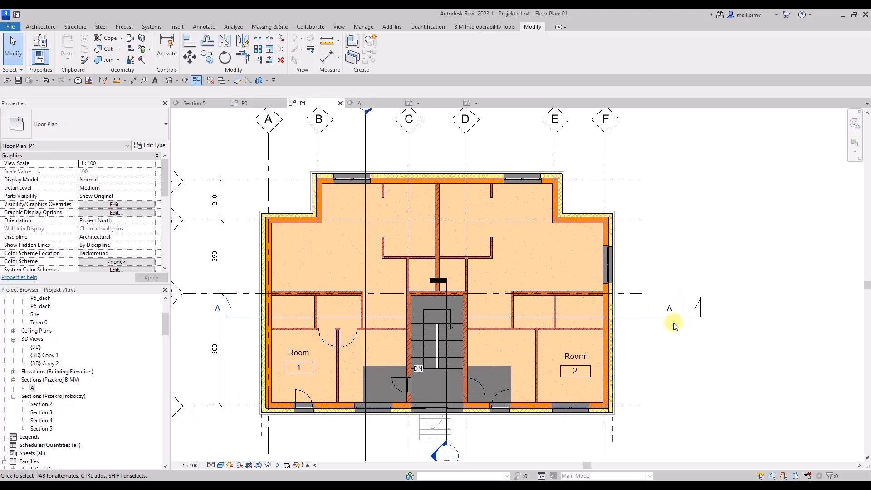
In the Section head_BIMV family, move the View Name label to the inner side of the arrow, above the horizontal line.
{"action": "scroll", "coordinate": [667, 316], "scroll_direction": "up", "scroll_amount": 3}
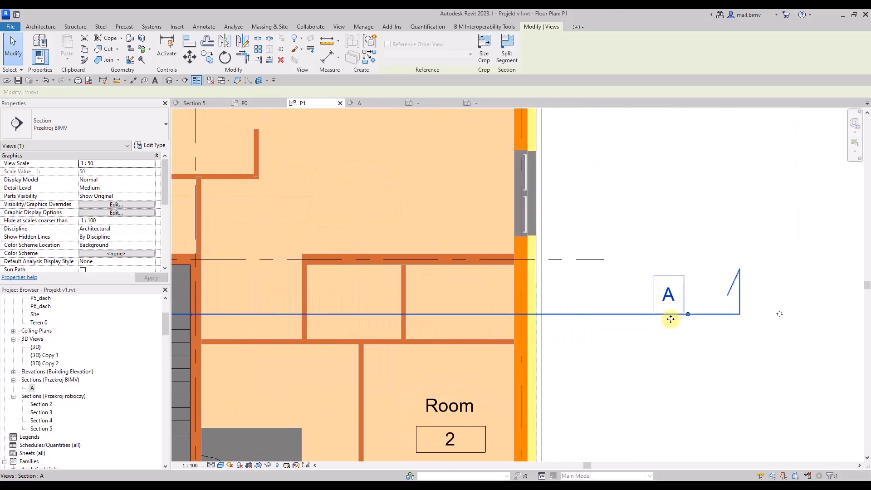
{"action": "scroll", "coordinate": [665, 297], "scroll_direction": "down", "scroll_amount": 2}
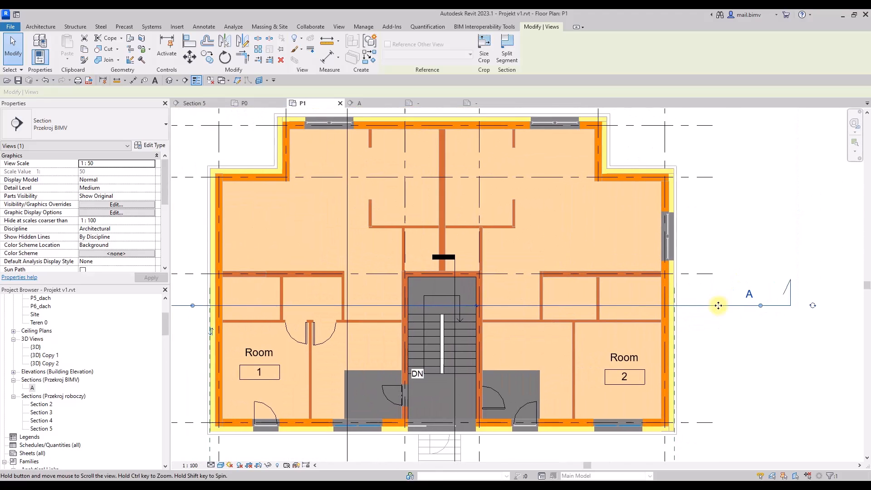
{"action": "middle_click_drag", "start_coordinate": [330, 312], "coordinate": [526, 311]}
{"action": "scroll", "coordinate": [380, 305], "scroll_direction": "down", "scroll_amount": 2}
{"action": "middle_click_drag", "start_coordinate": [387, 305], "coordinate": [376, 294]}
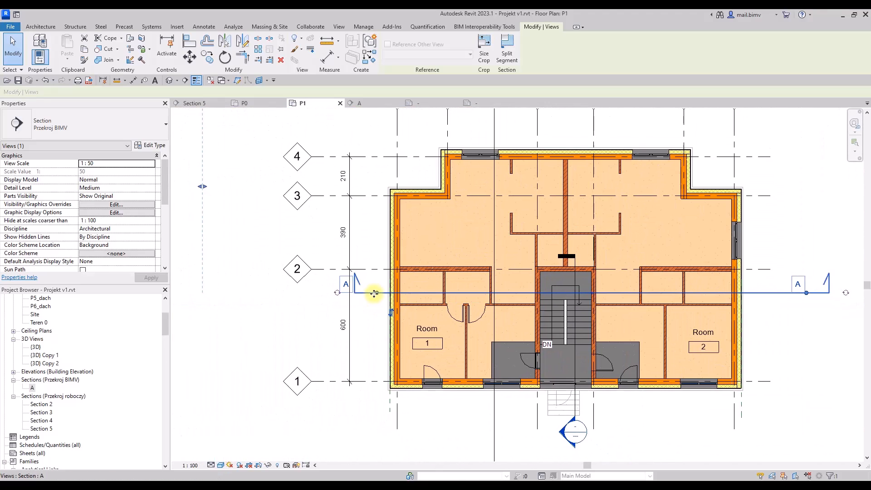
{"action": "scroll", "coordinate": [808, 289], "scroll_direction": "up", "scroll_amount": 1}
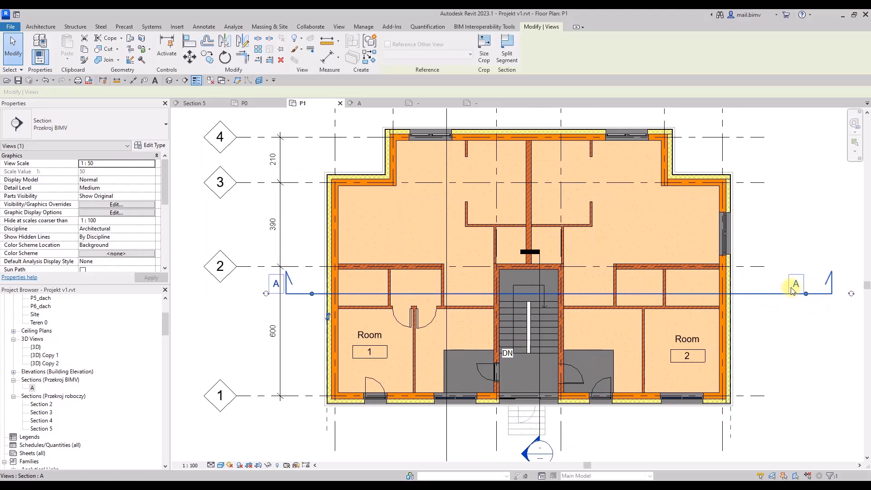
{"action": "left_click", "coordinate": [474, 103]}
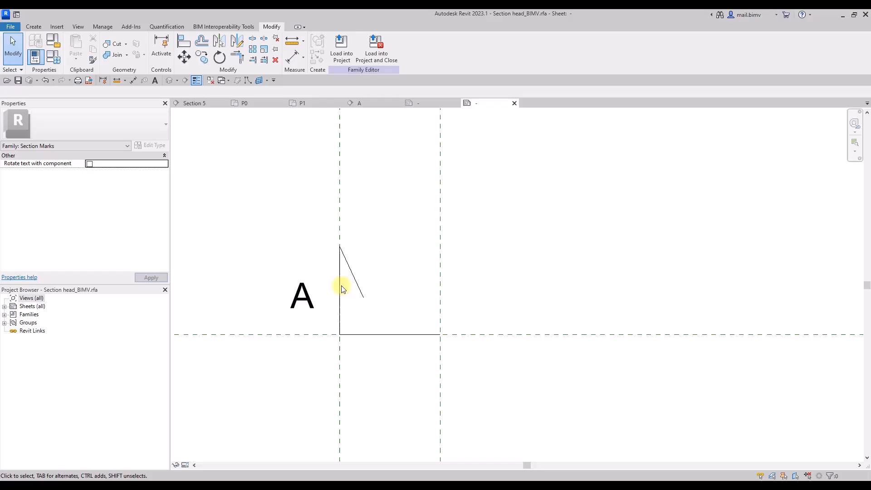
{"action": "left_click", "coordinate": [311, 295]}
{"action": "left_click_drag", "start_coordinate": [311, 295], "coordinate": [380, 304]}
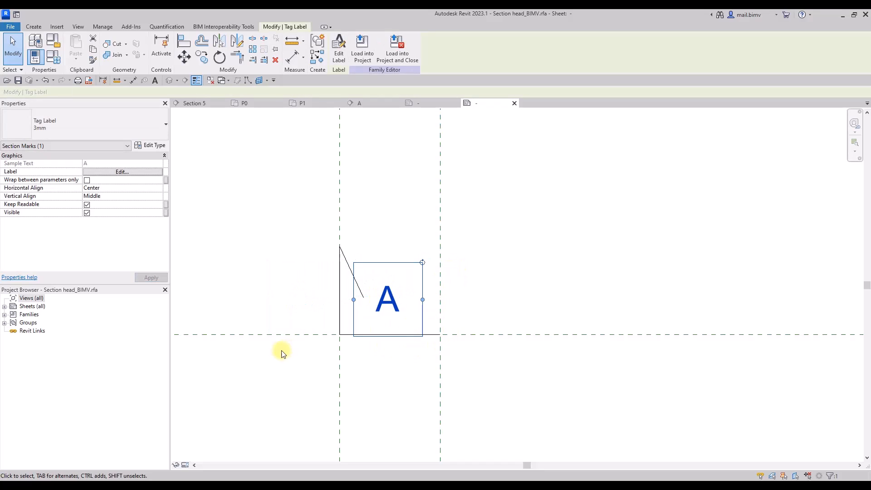
Load the Section head_BIMV family into the project, overwriting the existing version.
{"action": "left_click", "coordinate": [363, 54]}
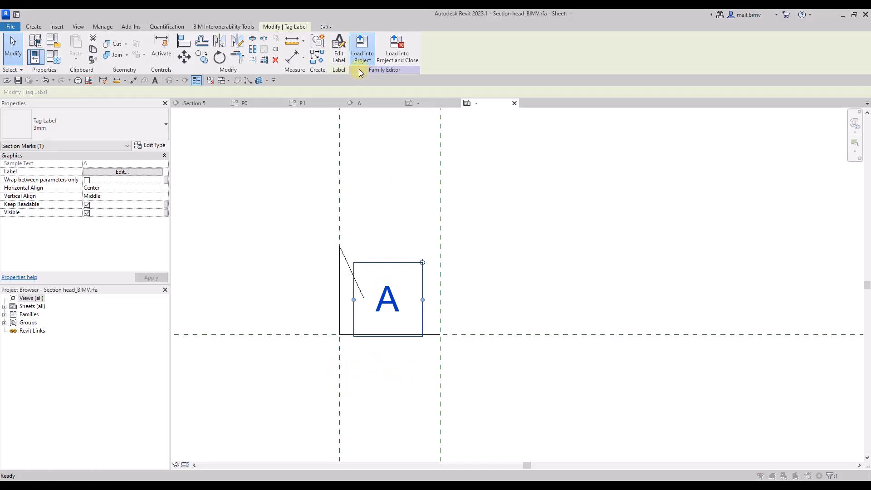
{"action": "left_click", "coordinate": [404, 318]}
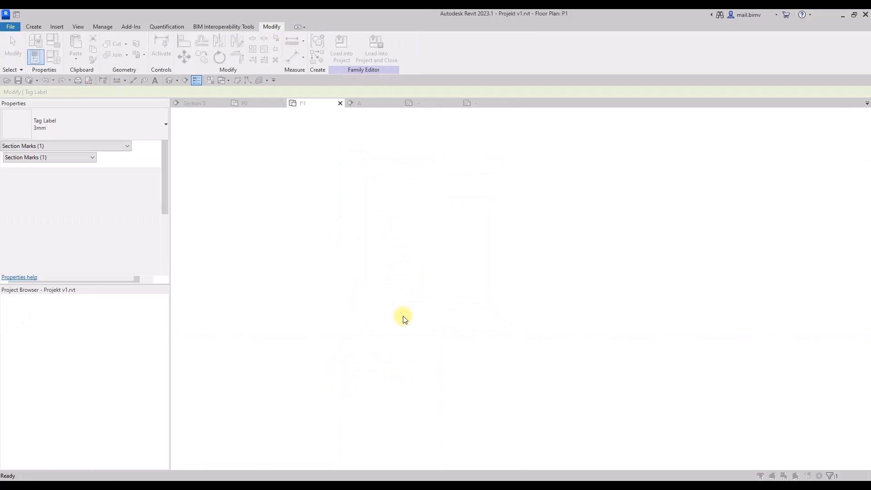
{"action": "left_click", "coordinate": [380, 225]}
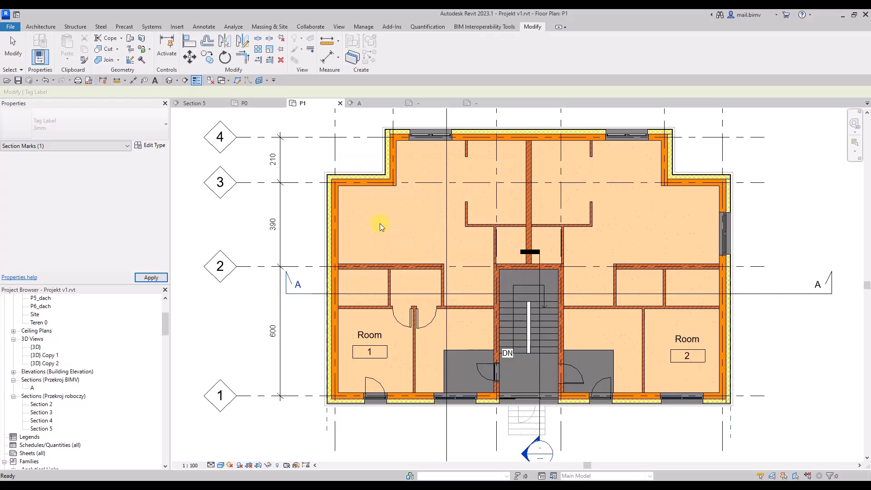
{"action": "key", "text": "Escape"}
Change the type of the long vertical section line between grids B and C to Przekroj BIMV.
{"action": "scroll", "coordinate": [276, 295], "scroll_direction": "down", "scroll_amount": 2}
{"action": "middle_click_drag", "start_coordinate": [287, 306], "coordinate": [272, 288]}
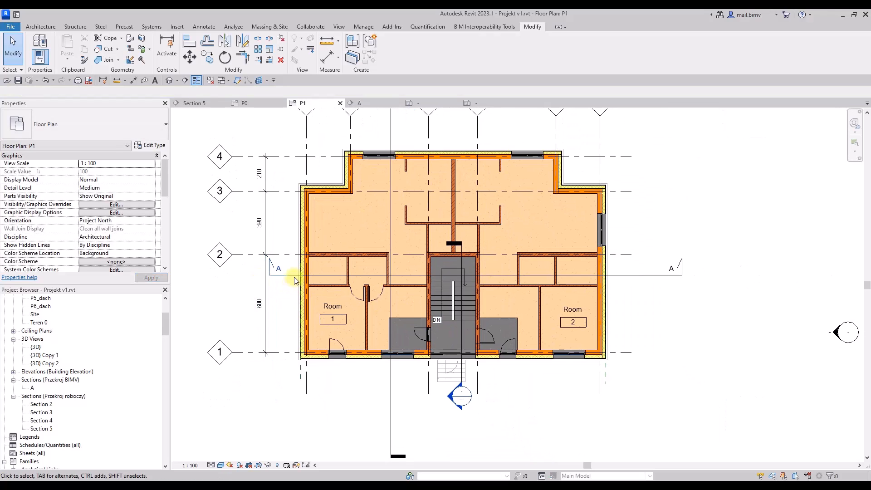
{"action": "scroll", "coordinate": [289, 301], "scroll_direction": "down", "scroll_amount": 3}
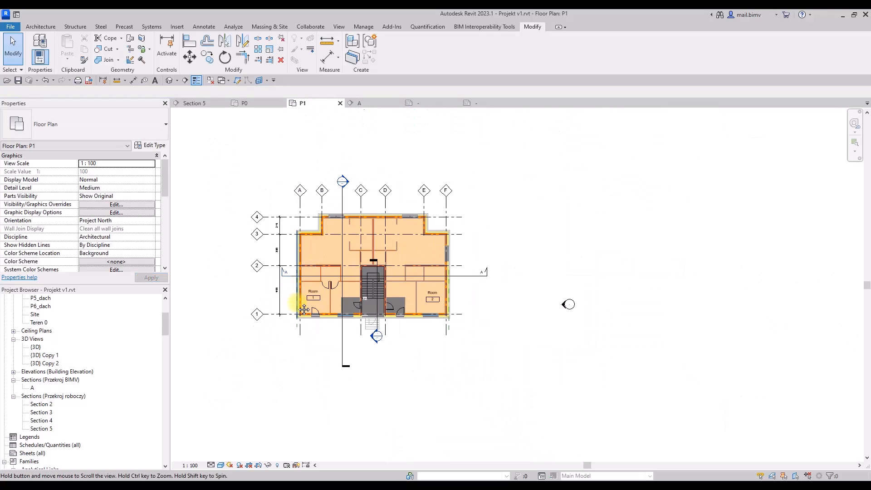
{"action": "left_click", "coordinate": [338, 224]}
{"action": "left_click", "coordinate": [115, 123]}
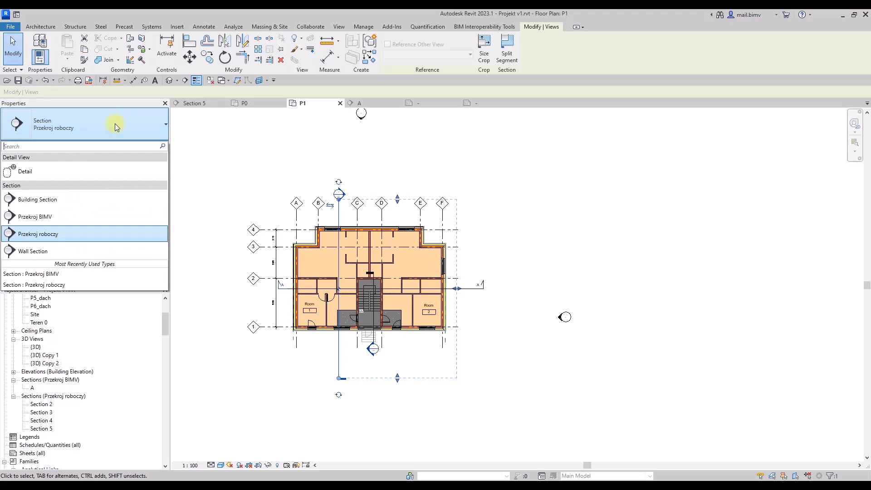
{"action": "left_click", "coordinate": [59, 217]}
{"action": "scroll", "coordinate": [344, 393], "scroll_direction": "up", "scroll_amount": 4}
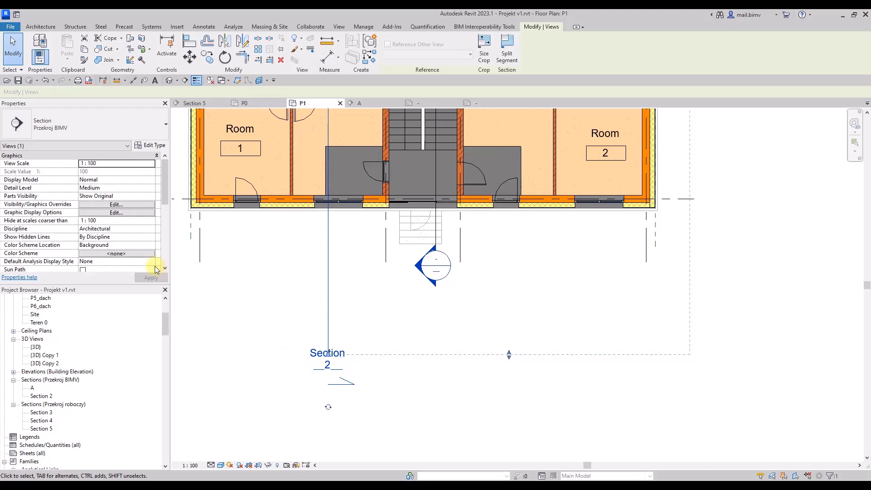
Rename the Section 2 view under Sections (Przekroj BIMV) as B.
{"action": "middle_click_drag", "start_coordinate": [312, 364], "coordinate": [365, 363]}
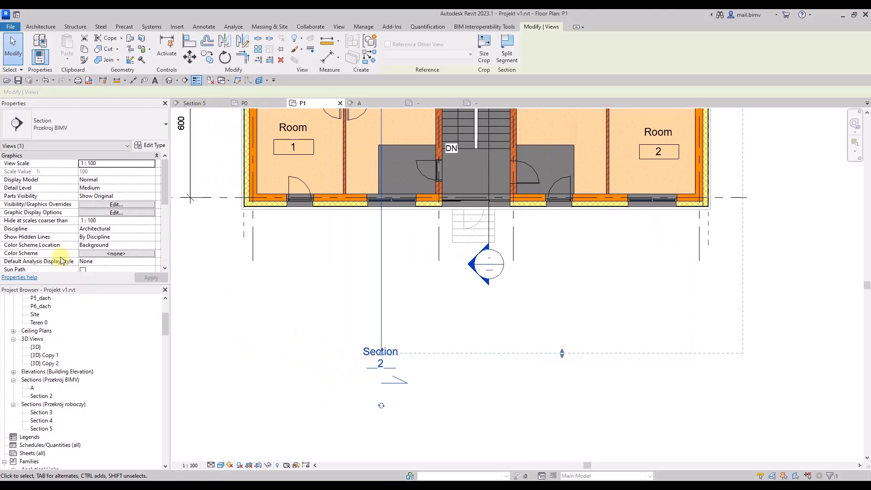
{"action": "scroll", "coordinate": [83, 229], "scroll_direction": "down", "scroll_amount": 2}
{"action": "left_click", "coordinate": [242, 328]}
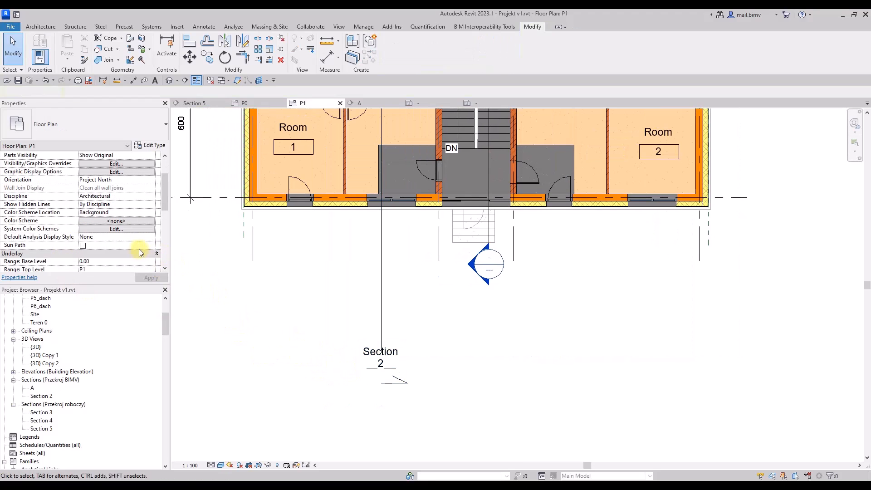
{"action": "left_click", "coordinate": [40, 397]}
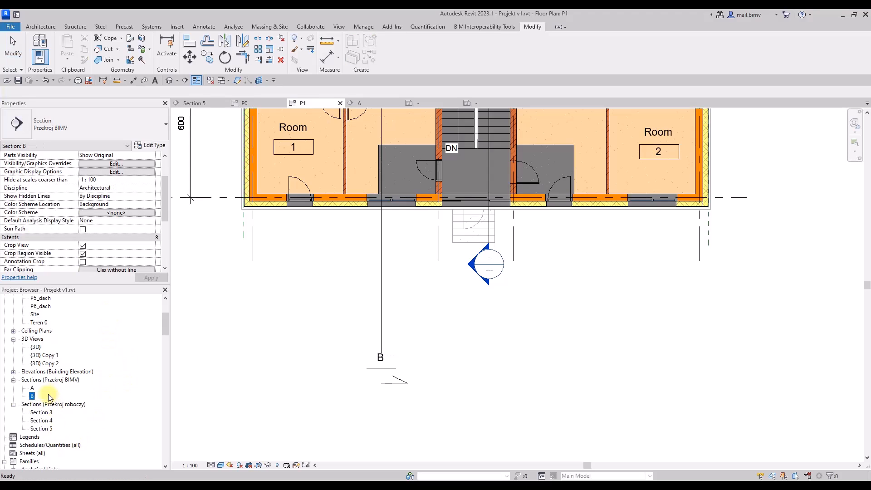
{"action": "left_click", "coordinate": [345, 373]}
{"action": "scroll", "coordinate": [344, 371], "scroll_direction": "down", "scroll_amount": 1}
{"action": "middle_click_drag", "start_coordinate": [328, 377], "coordinate": [275, 422]}
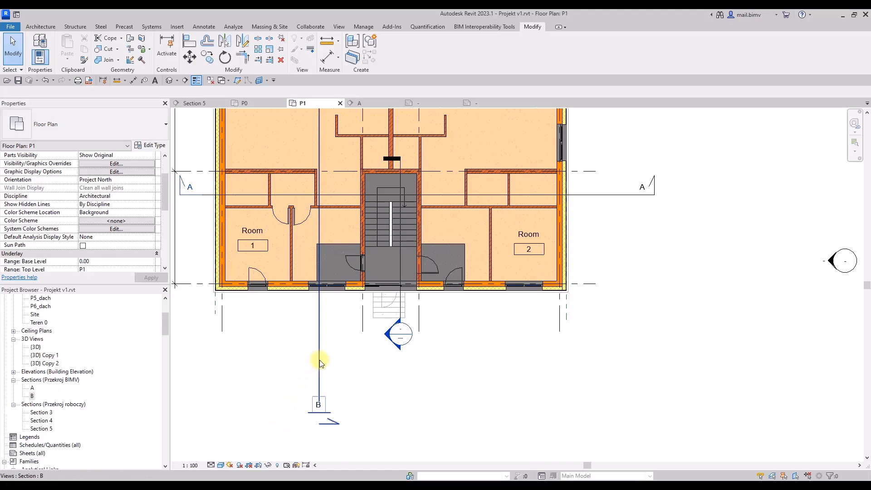
Enable Rotate text with component in the Section head_BIMV family and reload it into Projekt v1.rvt, overwriting the existing version.
{"action": "key", "text": "ctrl+Tab"}
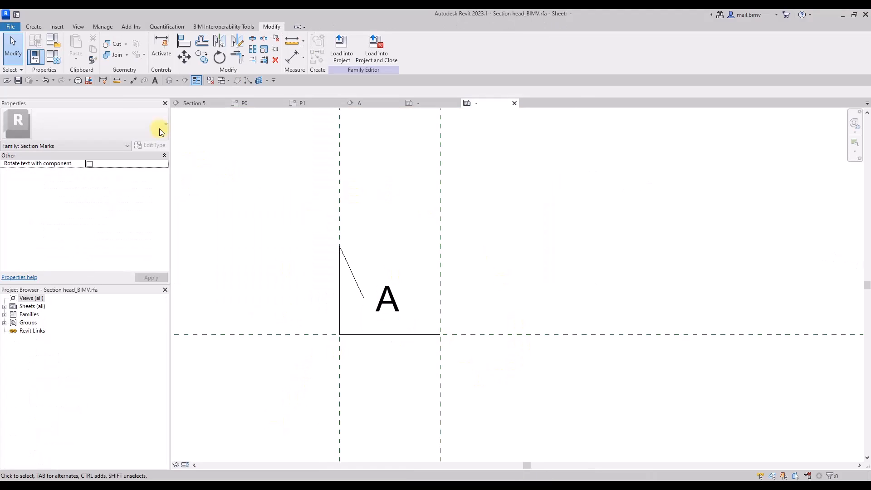
{"action": "left_click", "coordinate": [53, 42]}
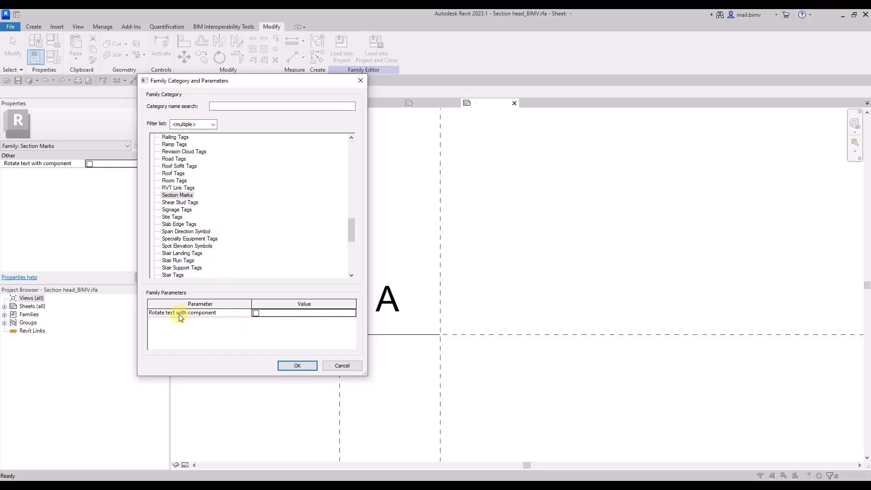
{"action": "left_click", "coordinate": [297, 365]}
{"action": "left_click", "coordinate": [345, 48]}
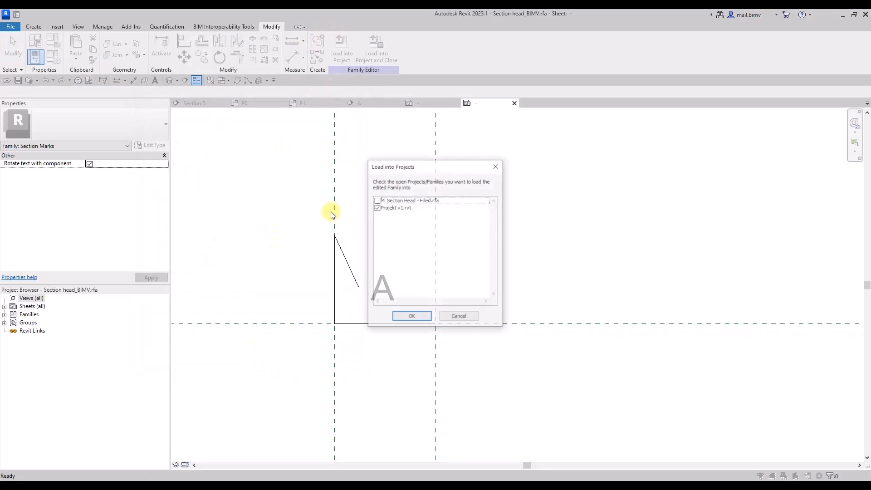
{"action": "left_click", "coordinate": [404, 323]}
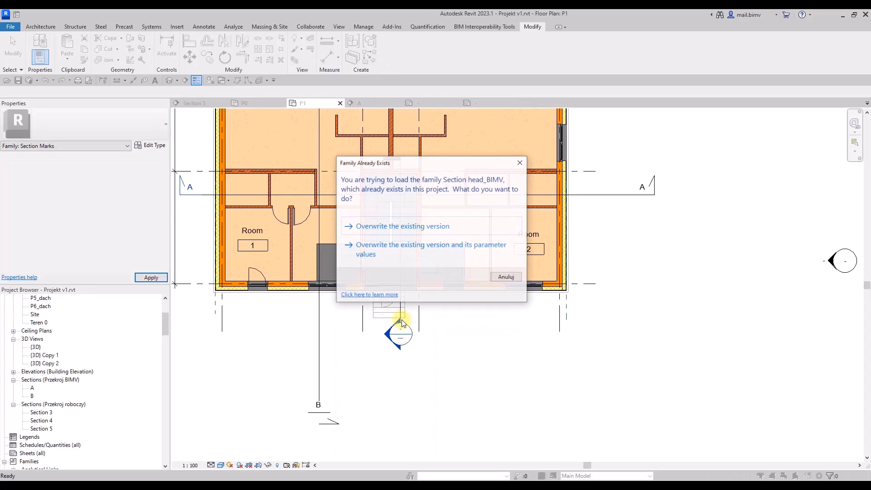
{"action": "left_click", "coordinate": [372, 225]}
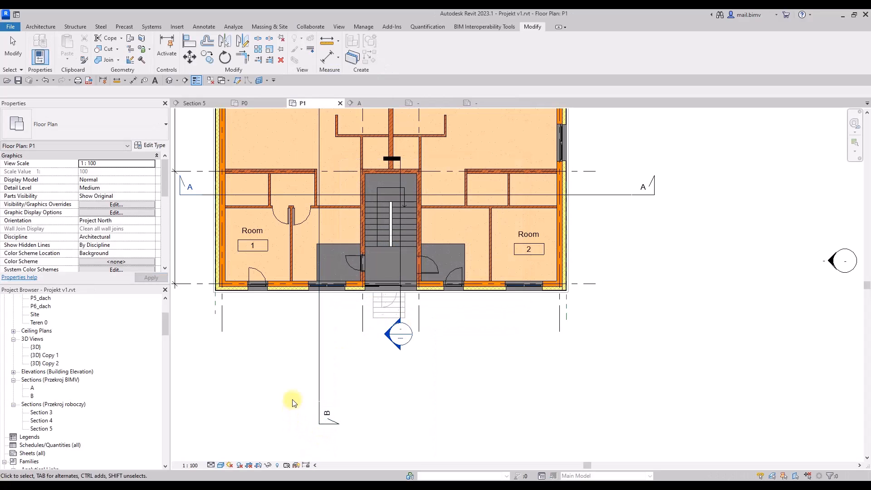
Shorten section line B by moving its lower end up closer to the building's lower wall.
{"action": "scroll", "coordinate": [300, 400], "scroll_direction": "down", "scroll_amount": 3}
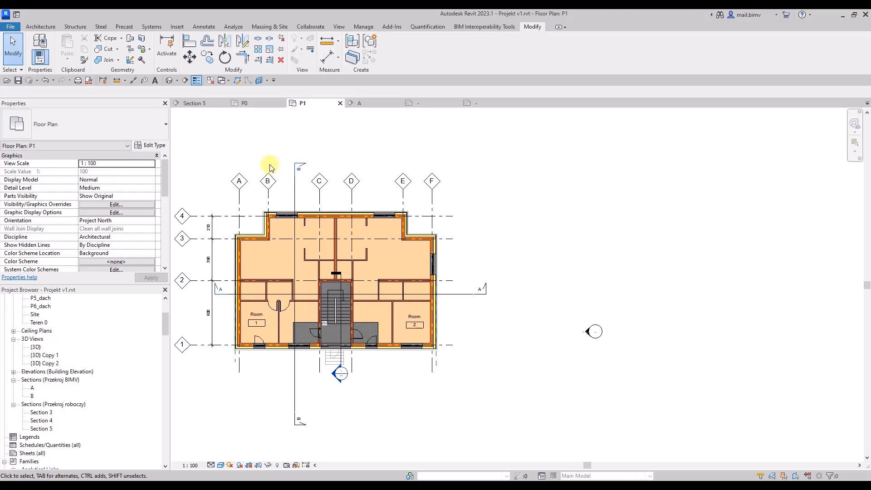
{"action": "scroll", "coordinate": [297, 431], "scroll_direction": "up", "scroll_amount": 5}
{"action": "left_click", "coordinate": [290, 393]}
{"action": "scroll", "coordinate": [277, 376], "scroll_direction": "down", "scroll_amount": 2}
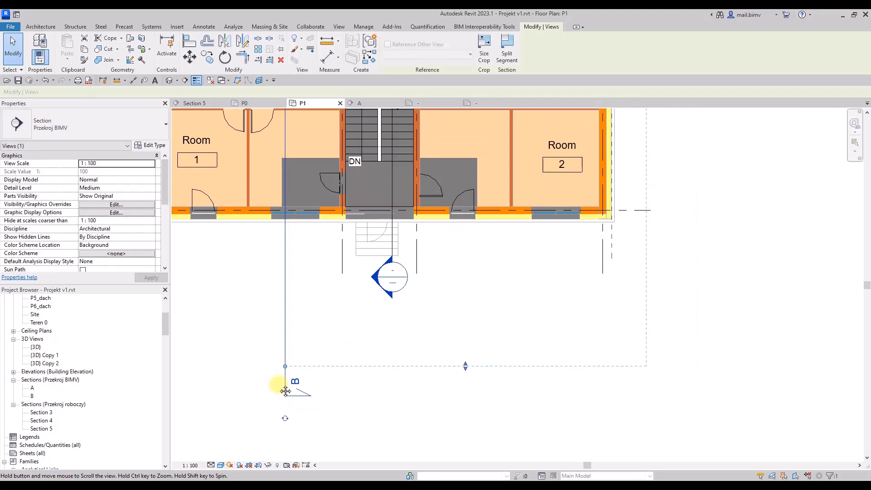
{"action": "middle_click_drag", "start_coordinate": [285, 389], "coordinate": [292, 396]}
{"action": "left_click_drag", "start_coordinate": [292, 373], "coordinate": [292, 284]}
{"action": "left_click", "coordinate": [249, 290]}
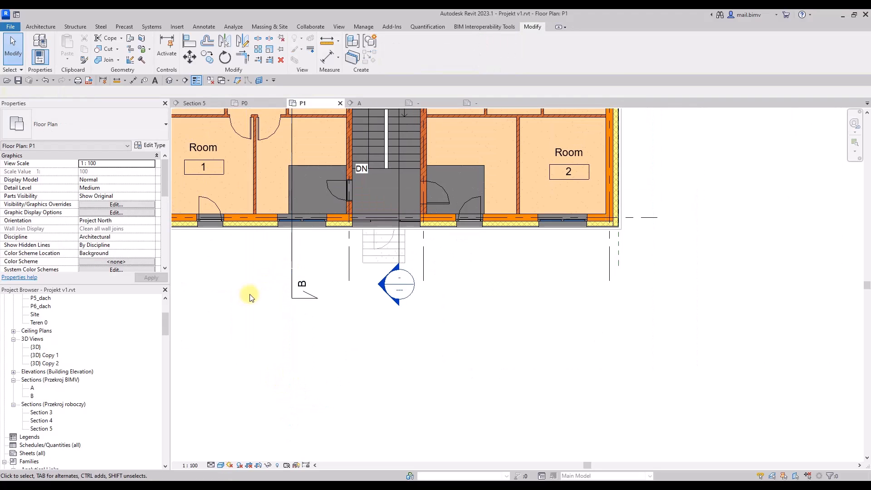
Check the line subcategories available for the vertical and slanted arrow lines in the Section head_BIMV family.
{"action": "scroll", "coordinate": [254, 351], "scroll_direction": "down", "scroll_amount": 3}
{"action": "scroll", "coordinate": [282, 327], "scroll_direction": "up", "scroll_amount": 1}
{"action": "scroll", "coordinate": [312, 395], "scroll_direction": "down", "scroll_amount": 2}
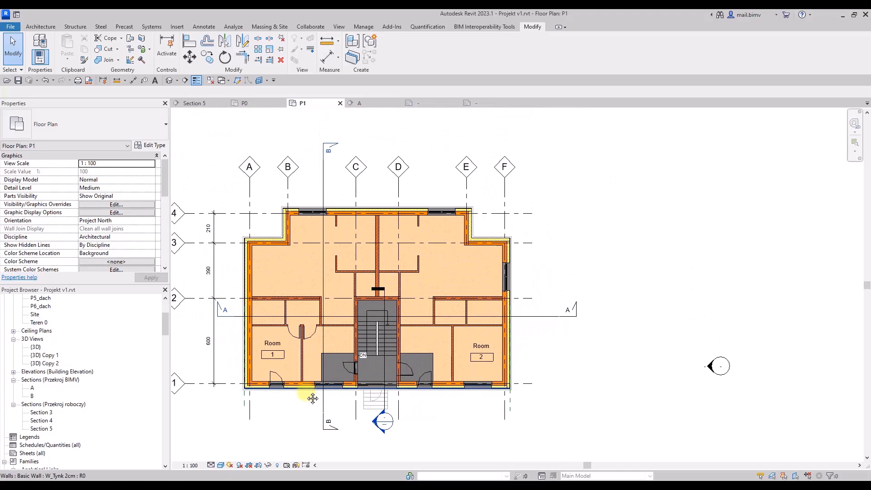
{"action": "scroll", "coordinate": [323, 440], "scroll_direction": "up", "scroll_amount": 3}
{"action": "key", "text": "ctrl+Tab"}
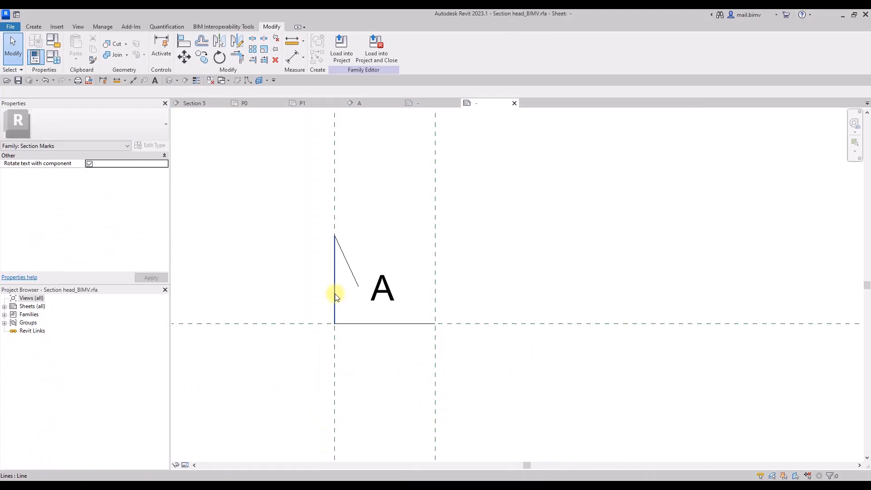
{"action": "left_click", "coordinate": [335, 296]}
{"action": "left_click", "coordinate": [346, 264], "text": "ctrl"}
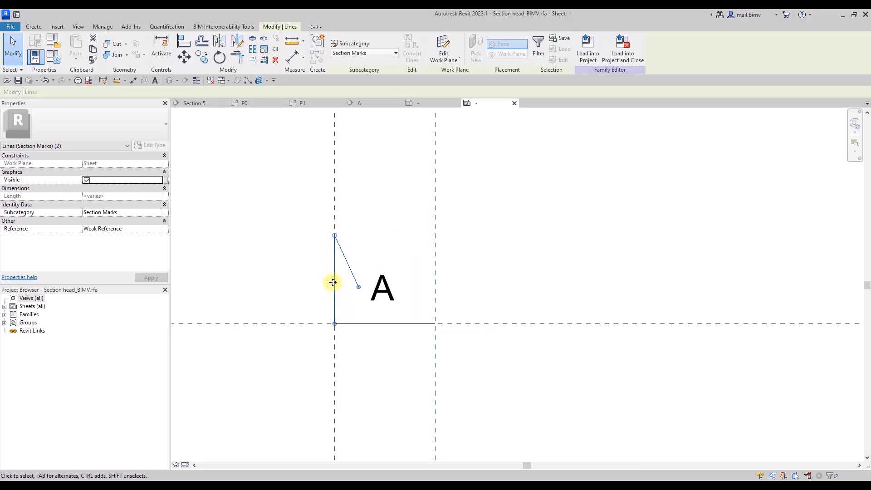
{"action": "left_click", "coordinate": [357, 58]}
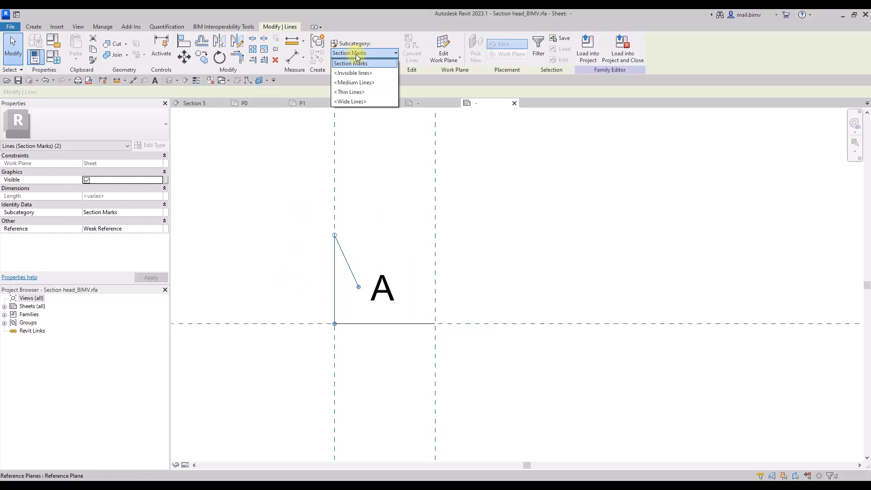
{"action": "left_click", "coordinate": [359, 60]}
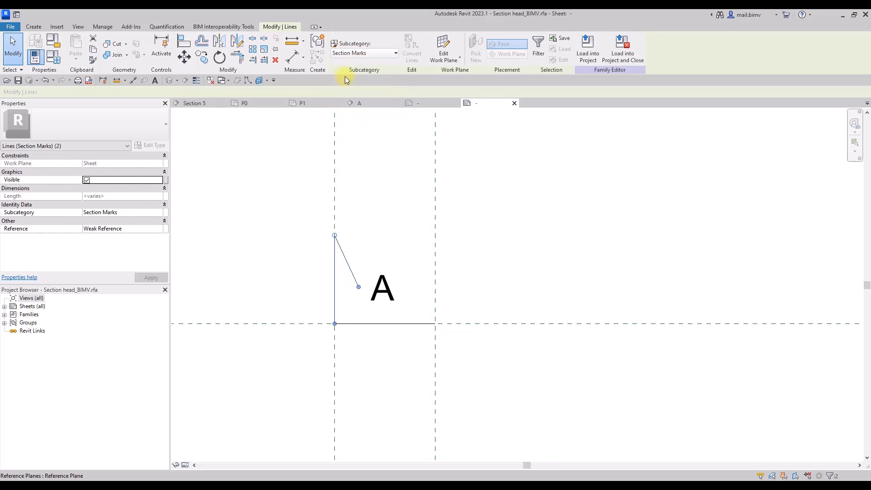
Create a subcategory named Wide lines under Section Marks in the family's object styles.
{"action": "left_click", "coordinate": [102, 27]}
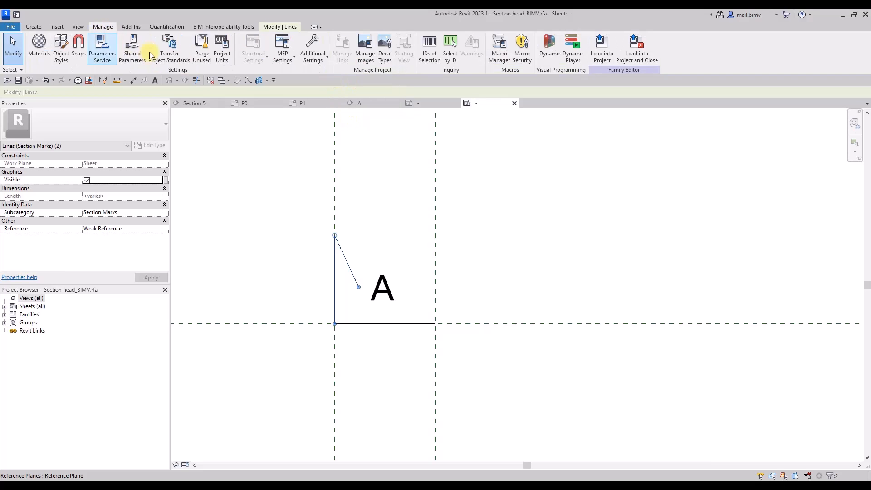
{"action": "left_click", "coordinate": [62, 56]}
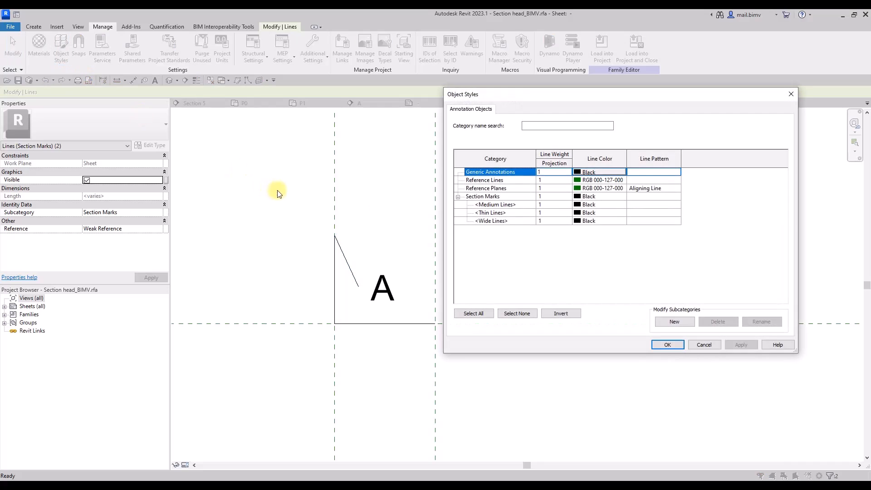
{"action": "left_click", "coordinate": [497, 197]}
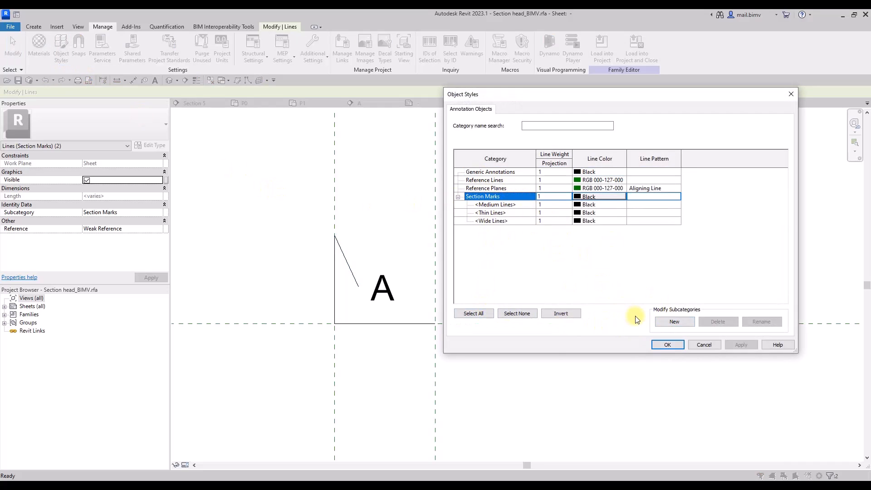
{"action": "left_click", "coordinate": [672, 322]}
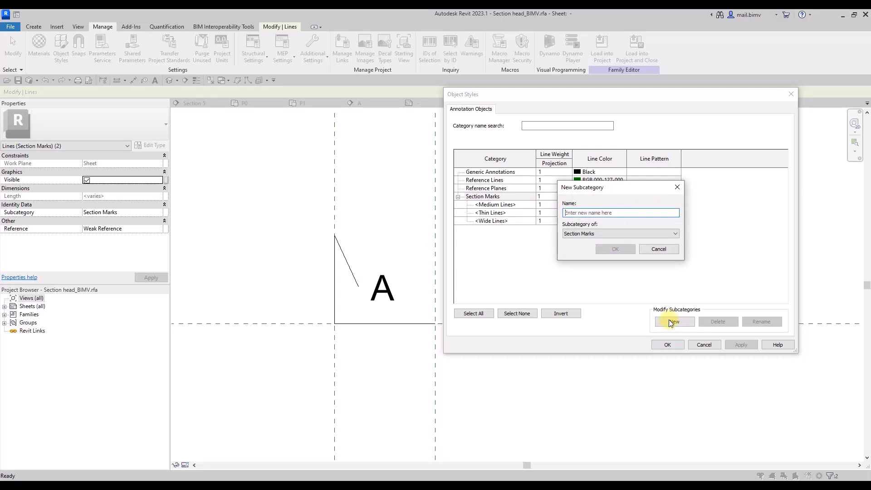
{"action": "type", "text": "Wide"}
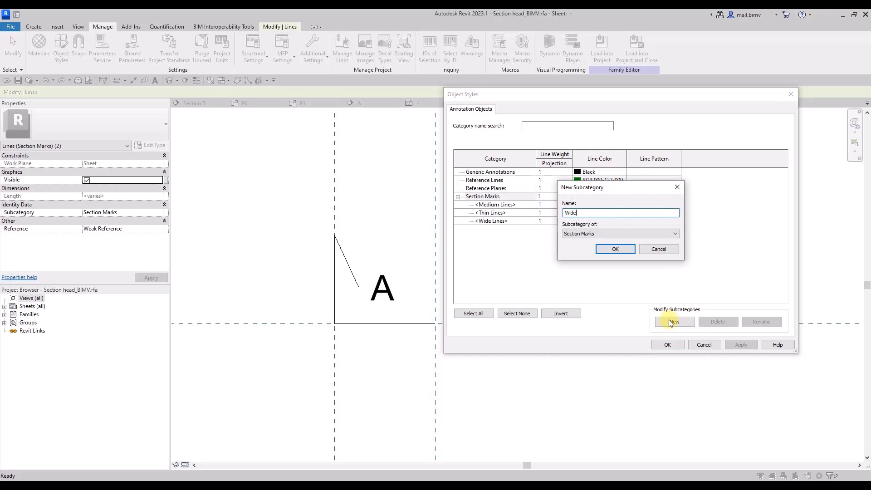
{"action": "type", "text": " lines"}
{"action": "key", "text": "Return"}
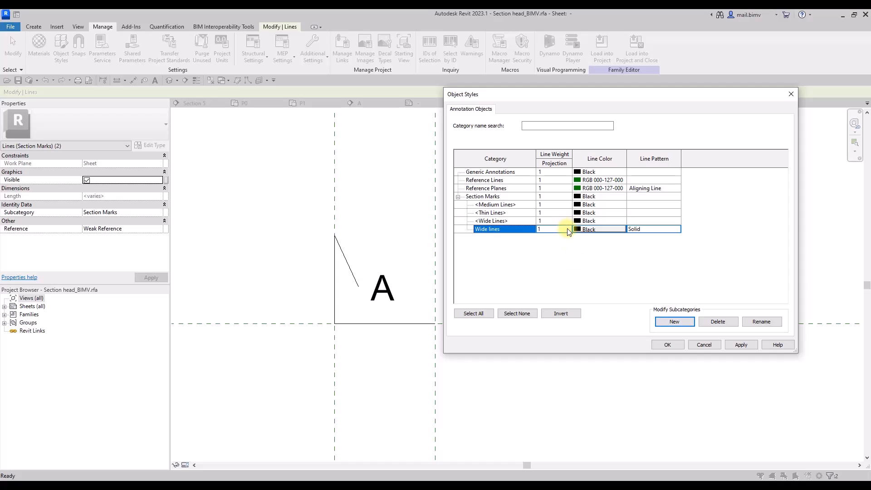
Set the projection line weight of the Wide lines subcategory to 6 and accept the object styles.
{"action": "left_click", "coordinate": [568, 230]}
{"action": "left_click", "coordinate": [546, 271]}
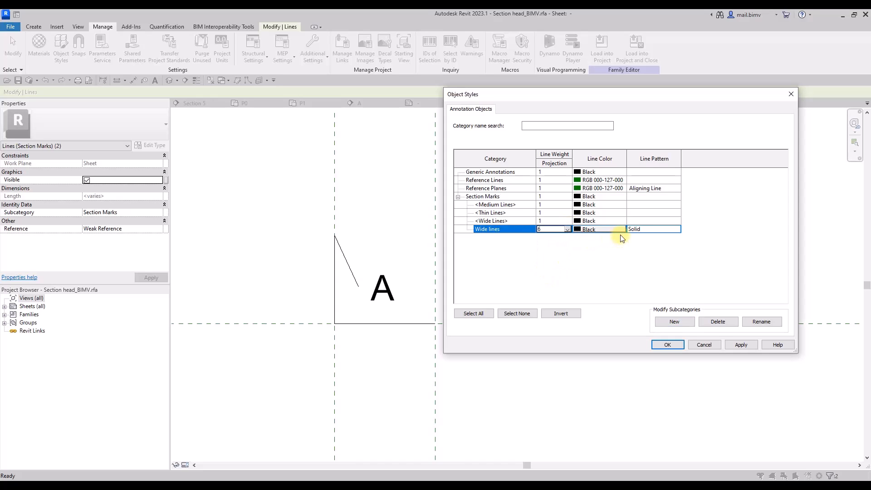
{"action": "left_click", "coordinate": [667, 345]}
Assign the vertical and slanted arrow lines of the section head to the Wide lines subcategory.
{"action": "left_click", "coordinate": [277, 277]}
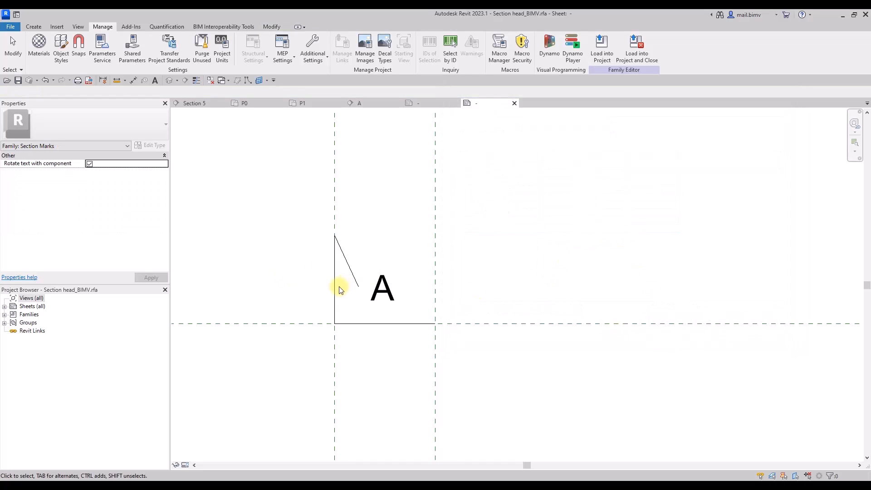
{"action": "left_click", "coordinate": [351, 272]}
{"action": "left_click", "coordinate": [362, 51]}
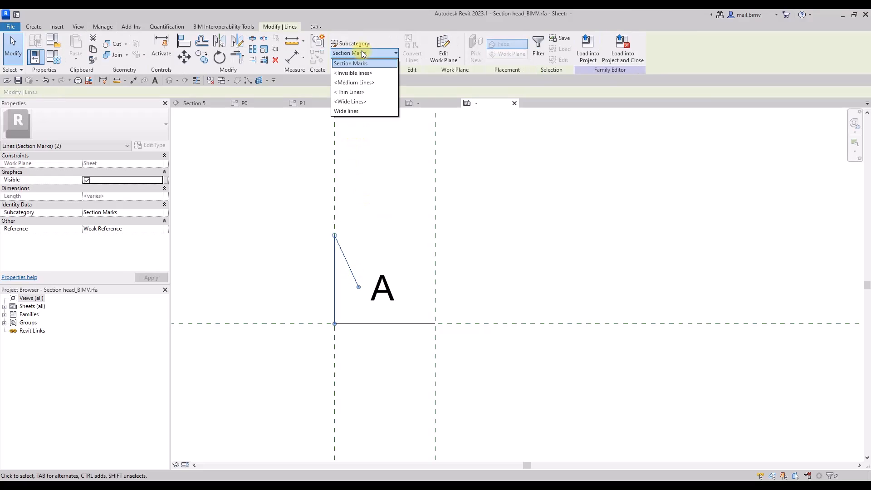
{"action": "left_click", "coordinate": [347, 109]}
{"action": "left_click", "coordinate": [269, 268]}
{"action": "scroll", "coordinate": [317, 243], "scroll_direction": "down", "scroll_amount": 2}
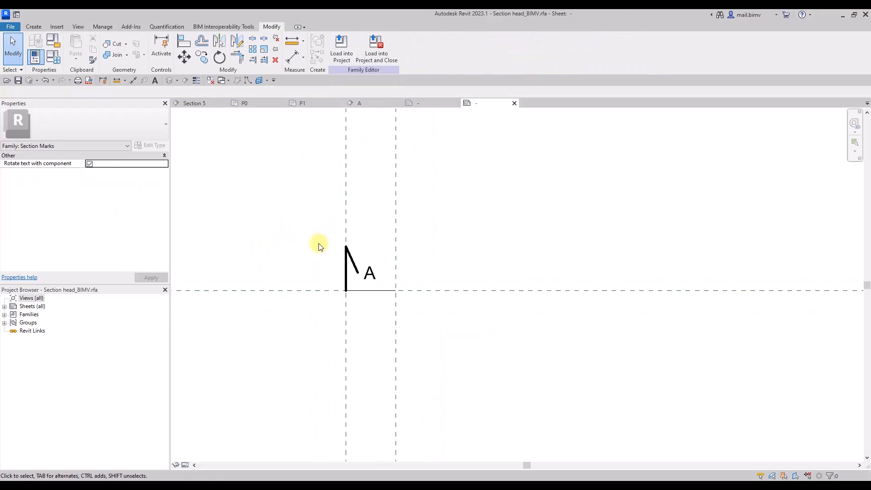
Reload Section head_BIMV into Projekt v1.rvt, overwriting the existing version, and switch off the Thin Lines display.
{"action": "left_click", "coordinate": [341, 46]}
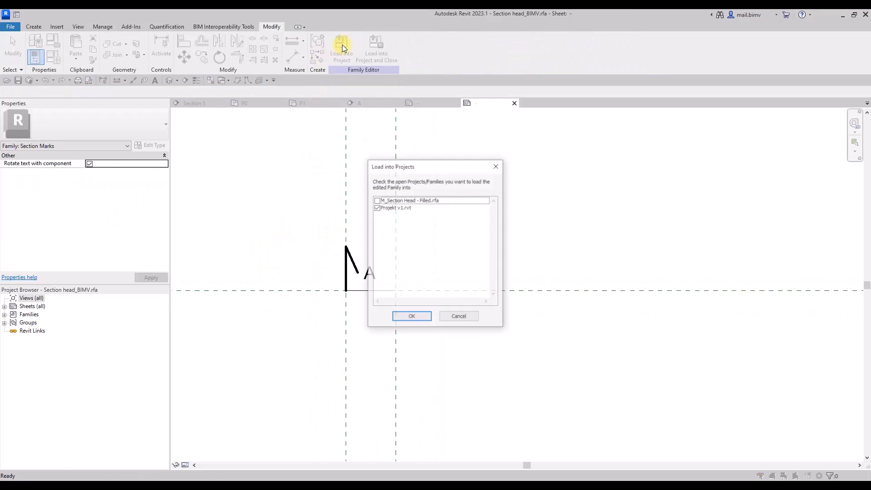
{"action": "left_click", "coordinate": [413, 318]}
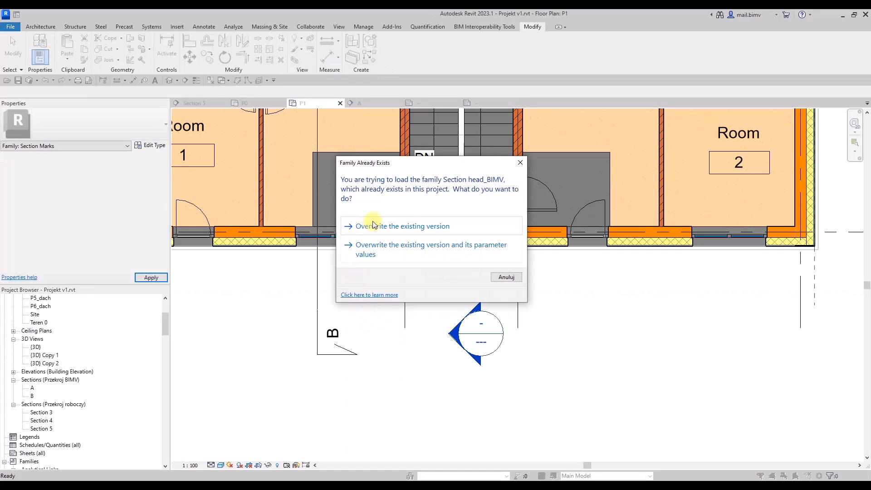
{"action": "left_click", "coordinate": [390, 226]}
{"action": "scroll", "coordinate": [285, 311], "scroll_direction": "down", "scroll_amount": 3}
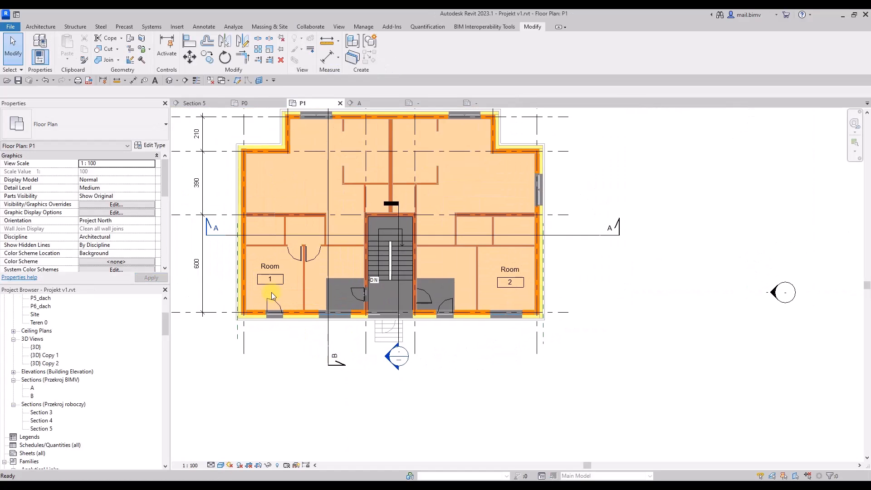
{"action": "left_click", "coordinate": [196, 80]}
Examine the thickened section heads A and B on floor plan P1, including the orientation of the B label.
{"action": "middle_click_drag", "start_coordinate": [314, 371], "coordinate": [301, 461]}
{"action": "middle_click_drag", "start_coordinate": [305, 264], "coordinate": [315, 206]}
{"action": "middle_click_drag", "start_coordinate": [301, 327], "coordinate": [334, 306]}
{"action": "scroll", "coordinate": [365, 403], "scroll_direction": "up", "scroll_amount": 1}
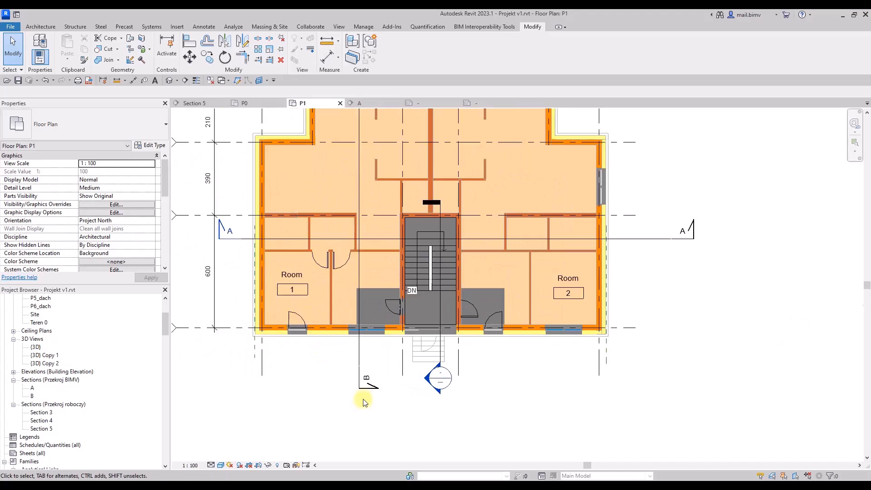
{"action": "scroll", "coordinate": [363, 402], "scroll_direction": "up", "scroll_amount": 3}
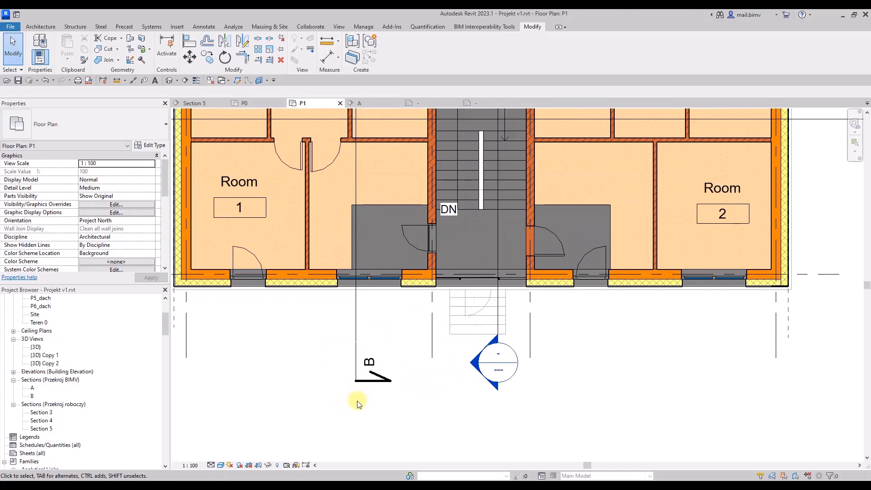
{"action": "scroll", "coordinate": [359, 402], "scroll_direction": "down", "scroll_amount": 3}
{"action": "scroll", "coordinate": [337, 376], "scroll_direction": "up", "scroll_amount": 3}
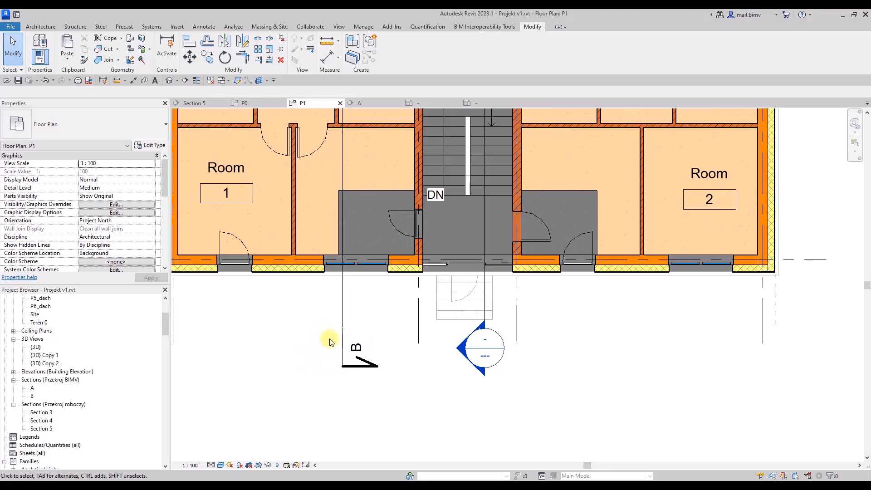
{"action": "scroll", "coordinate": [319, 330], "scroll_direction": "down", "scroll_amount": 3}
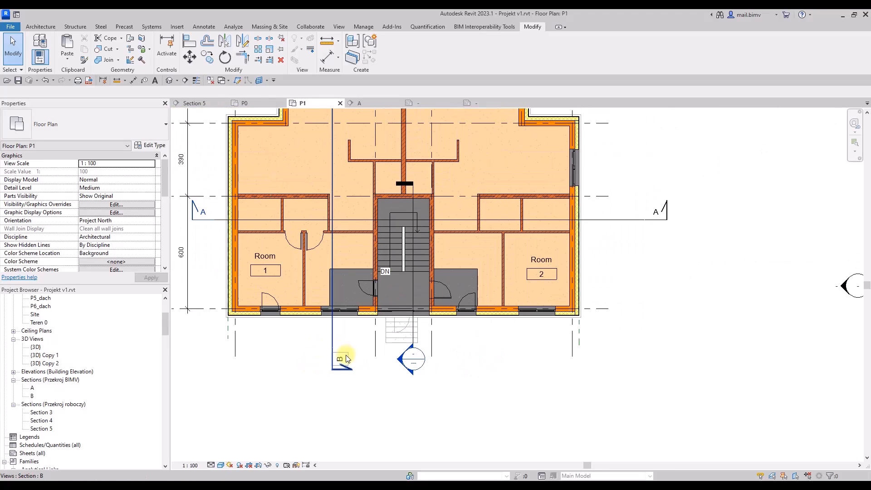
{"action": "scroll", "coordinate": [340, 359], "scroll_direction": "up", "scroll_amount": 5}
{"action": "scroll", "coordinate": [340, 367], "scroll_direction": "up", "scroll_amount": 2}
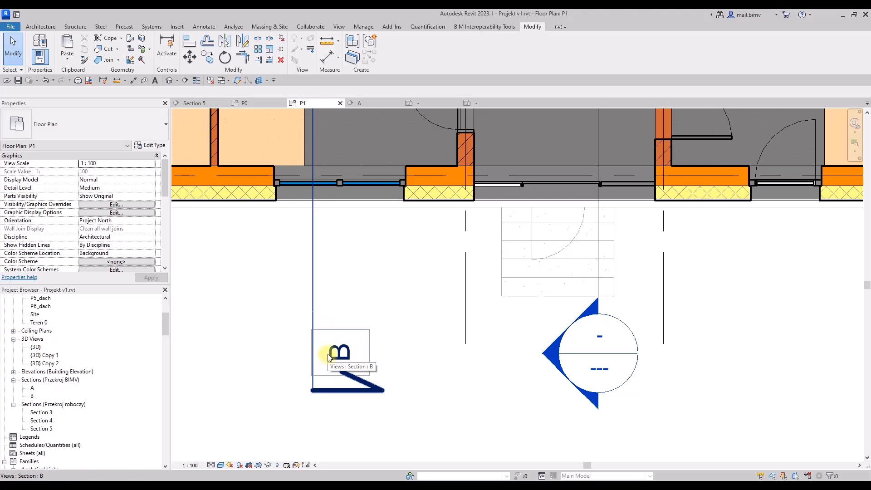
{"action": "scroll", "coordinate": [328, 357], "scroll_direction": "down", "scroll_amount": 4}
{"action": "scroll", "coordinate": [331, 359], "scroll_direction": "up", "scroll_amount": 3}
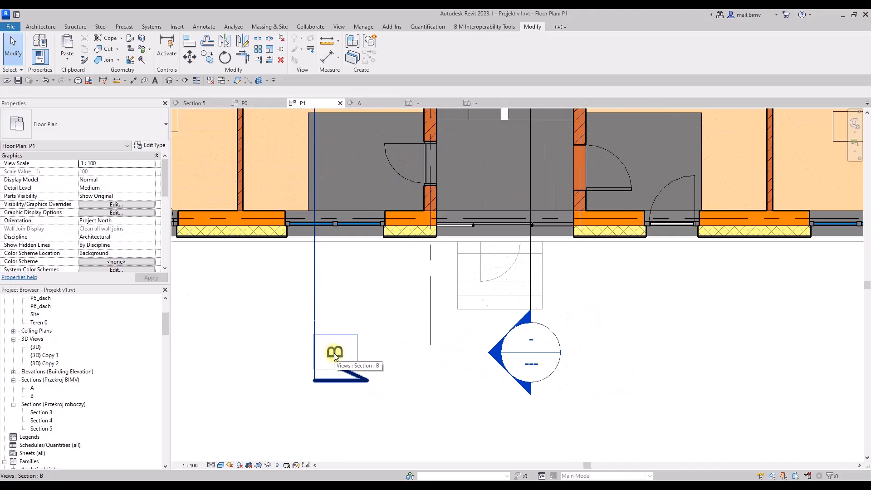
Copy the View Name label in the Section head_BIMV family and paste the duplicate in the same place.
{"action": "left_click", "coordinate": [473, 101]}
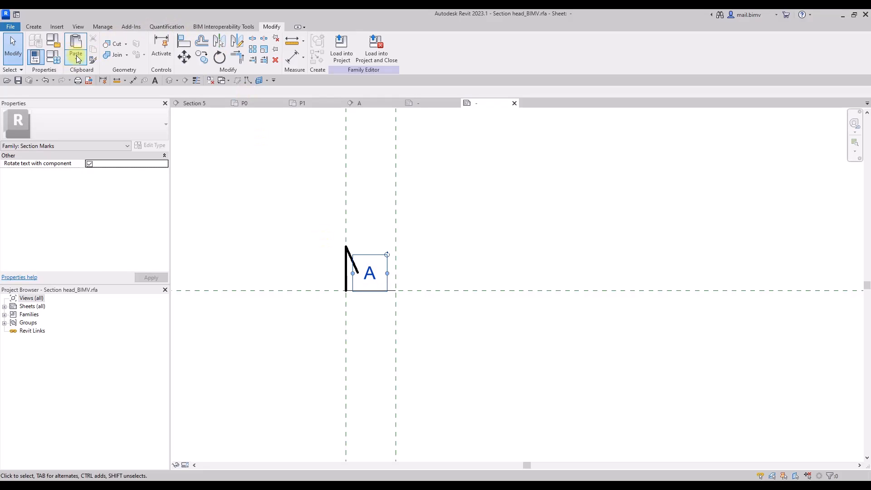
{"action": "left_click", "coordinate": [375, 277]}
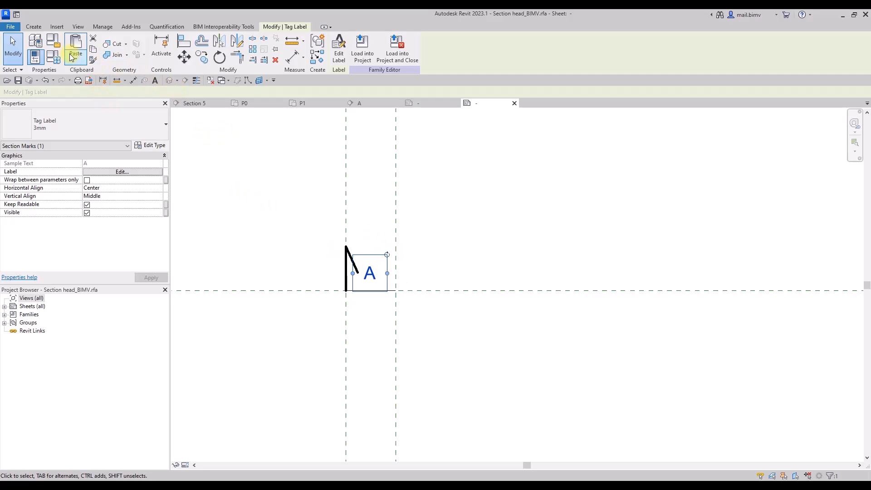
{"action": "left_click", "coordinate": [71, 57]}
{"action": "left_click", "coordinate": [92, 145]}
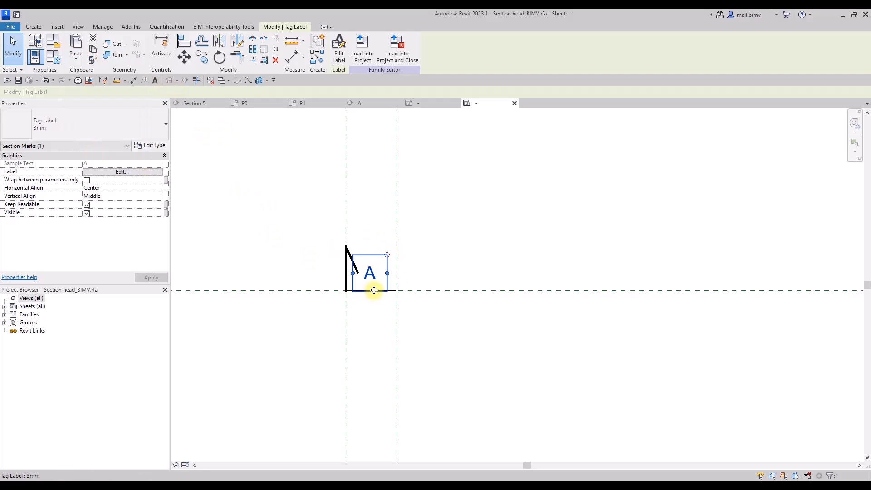
Set the sample value of the duplicated label's View Name parameter to B.
{"action": "left_click", "coordinate": [336, 57]}
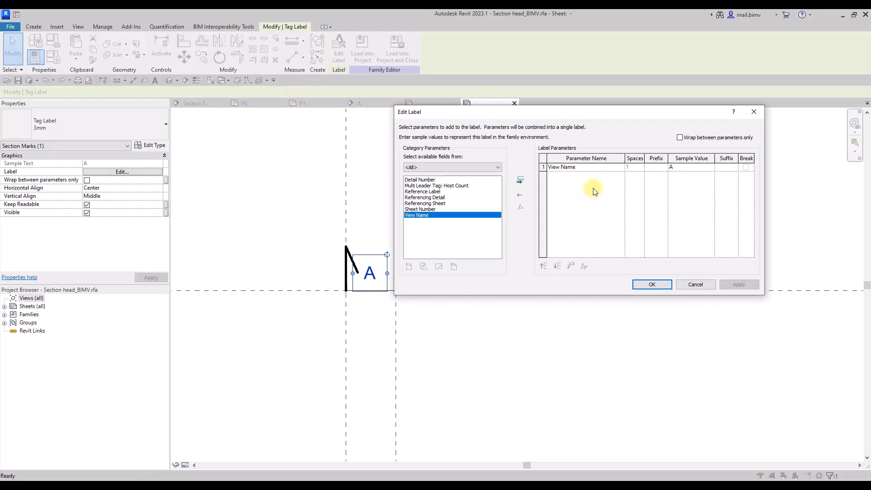
{"action": "left_click", "coordinate": [670, 167]}
{"action": "left_click", "coordinate": [650, 286]}
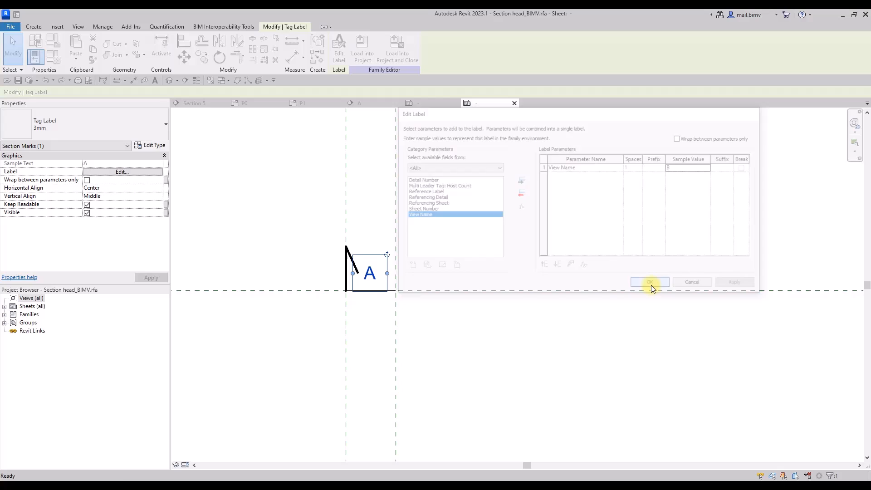
{"action": "left_click", "coordinate": [444, 331]}
Nudge the B label sideways to reveal the A label beneath and move it back over it.
{"action": "left_click", "coordinate": [367, 276]}
{"action": "key", "text": "Right"}
{"action": "key", "text": "Right"}
{"action": "key", "text": "Right"}
{"action": "key", "text": "Right"}
{"action": "key", "text": "Right"}
{"action": "key", "text": "Right"}
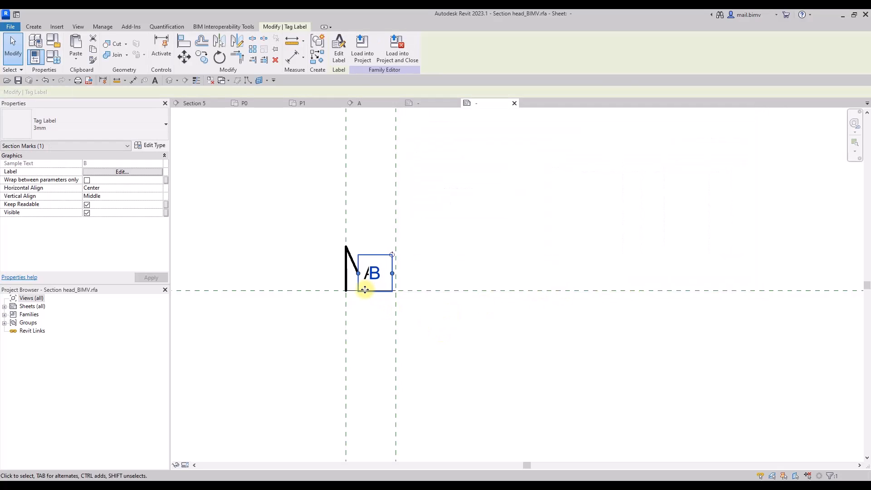
{"action": "key", "text": "Left"}
{"action": "key", "text": "Left"}
{"action": "key", "text": "Left"}
{"action": "key", "text": "Left"}
{"action": "key", "text": "Left"}
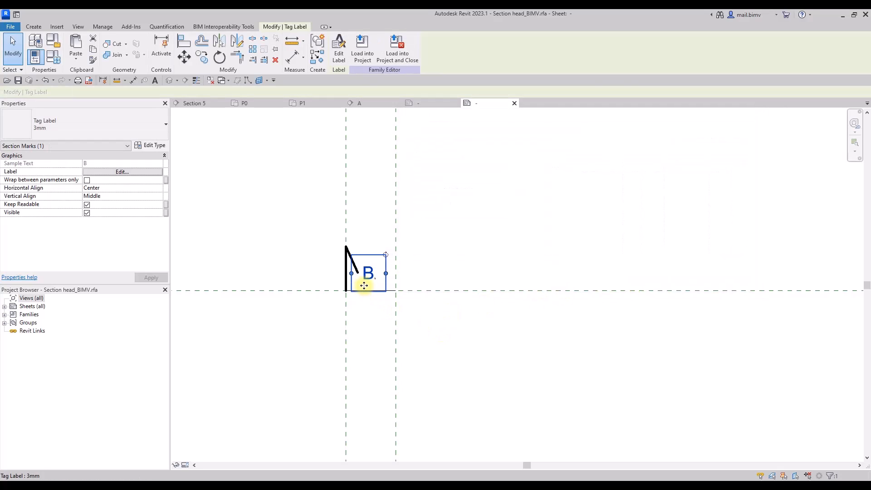
Associate the B label's visibility with a new family type parameter named Pion.
{"action": "scroll", "coordinate": [364, 286], "scroll_direction": "up", "scroll_amount": 2}
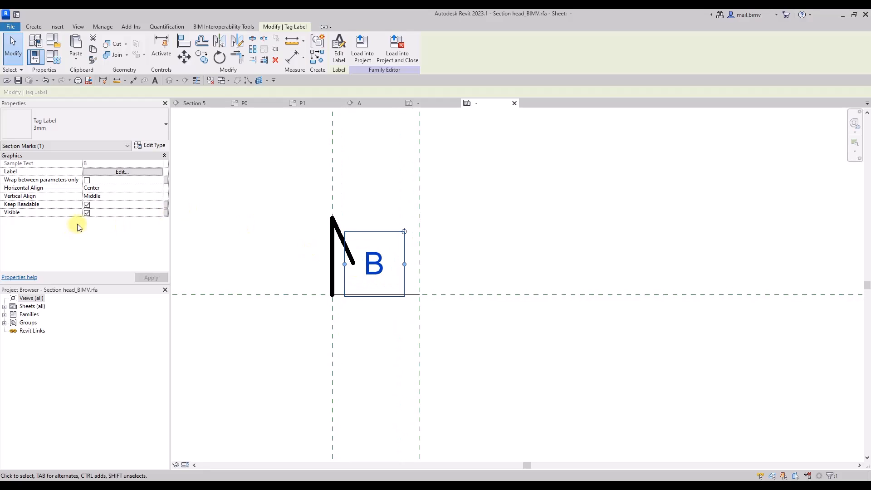
{"action": "left_click", "coordinate": [166, 213]}
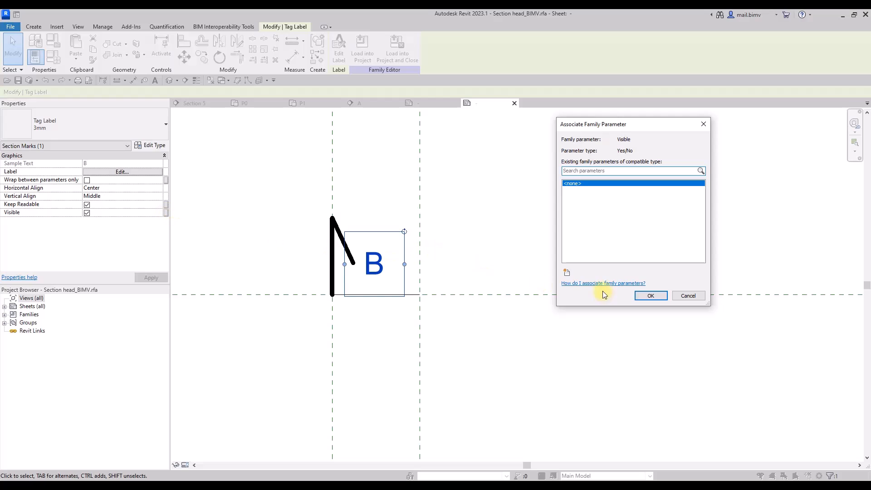
{"action": "left_click", "coordinate": [567, 273]}
{"action": "type", "text": "Pion"}
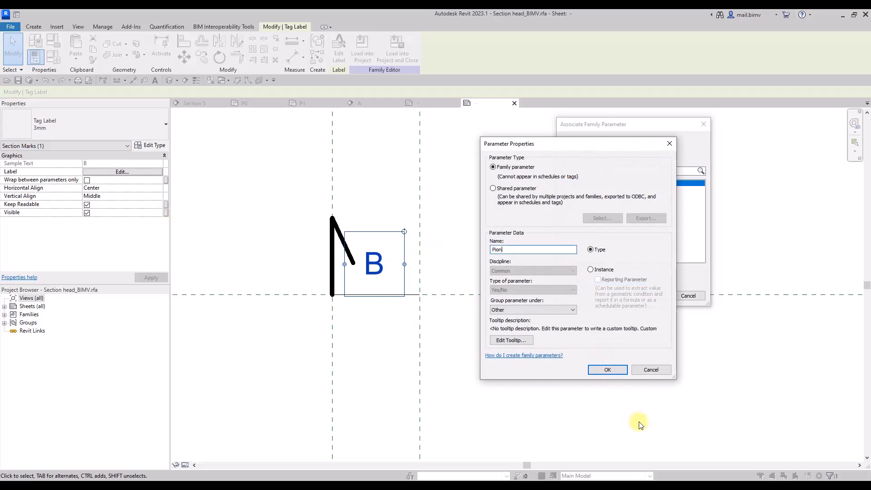
{"action": "left_click", "coordinate": [607, 370]}
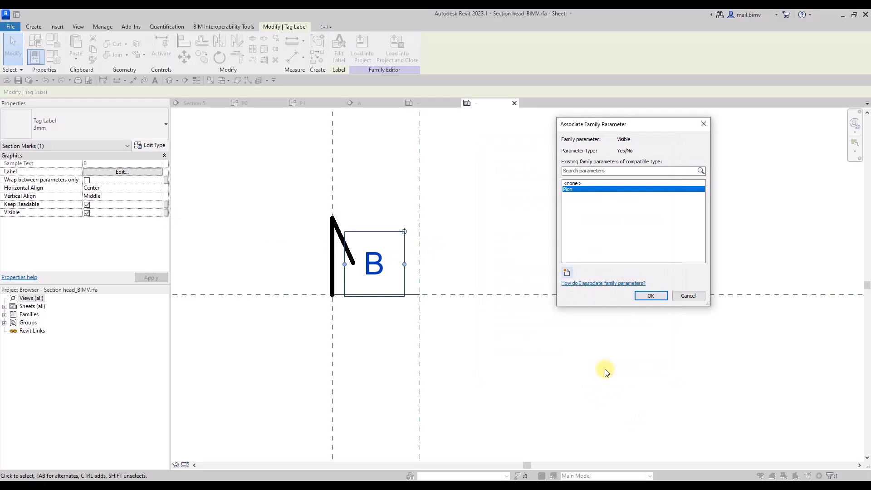
{"action": "left_click", "coordinate": [651, 296]}
Select the A label beneath the B label and associate its visibility with a new family type parameter named Poziom.
{"action": "left_click", "coordinate": [356, 327]}
{"action": "left_click", "coordinate": [375, 269]}
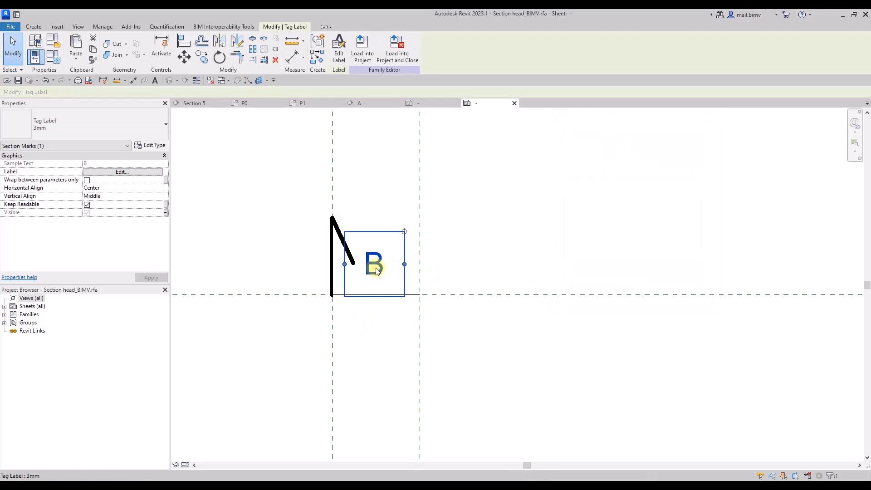
{"action": "left_click", "coordinate": [142, 214]}
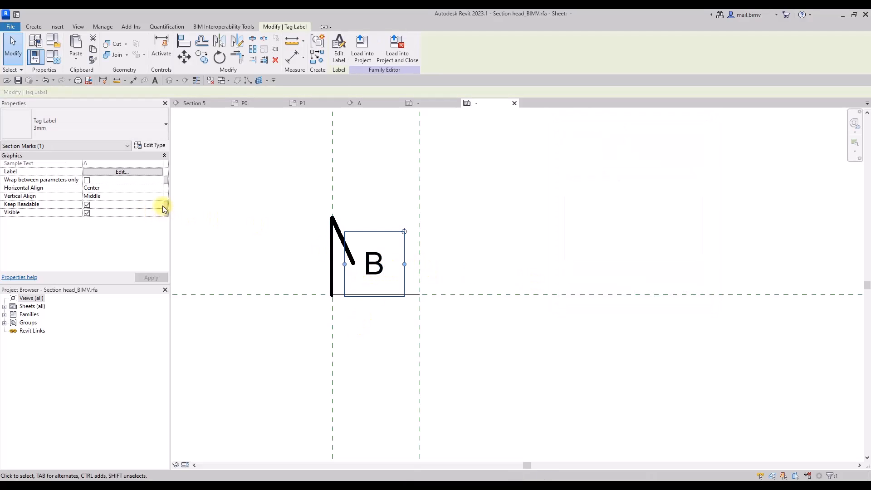
{"action": "left_click", "coordinate": [563, 273]}
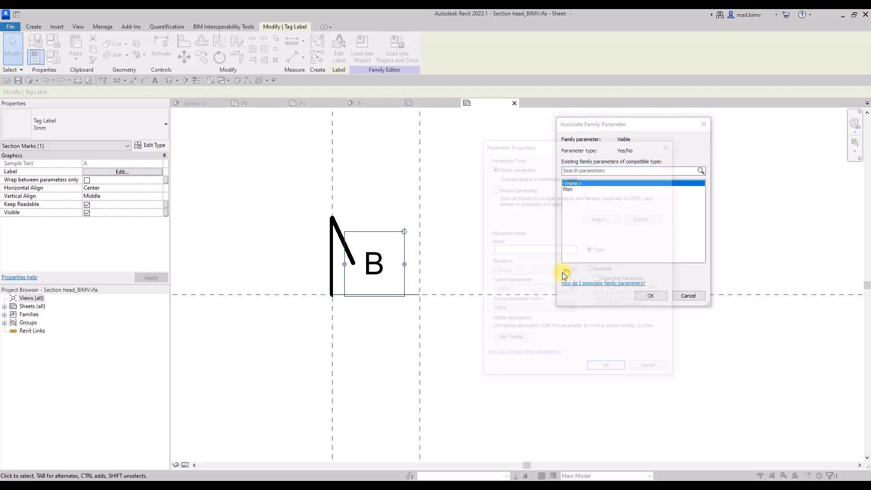
{"action": "type", "text": "Poziom"}
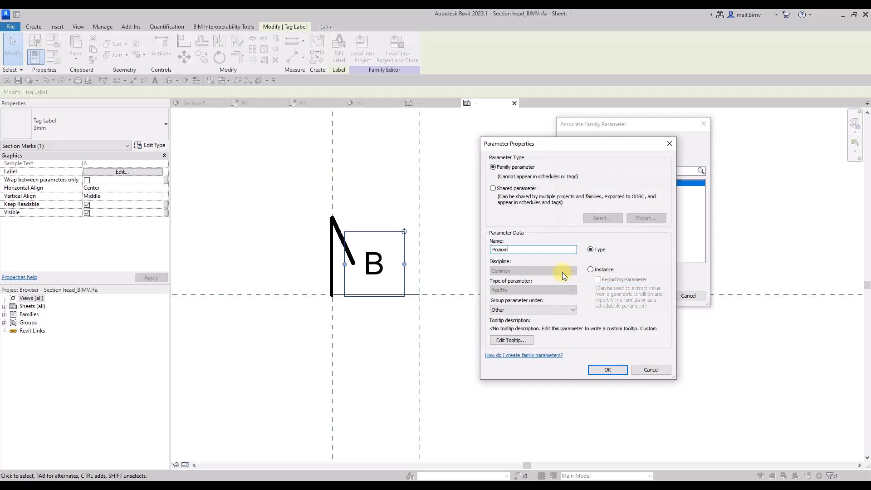
{"action": "left_click", "coordinate": [613, 370]}
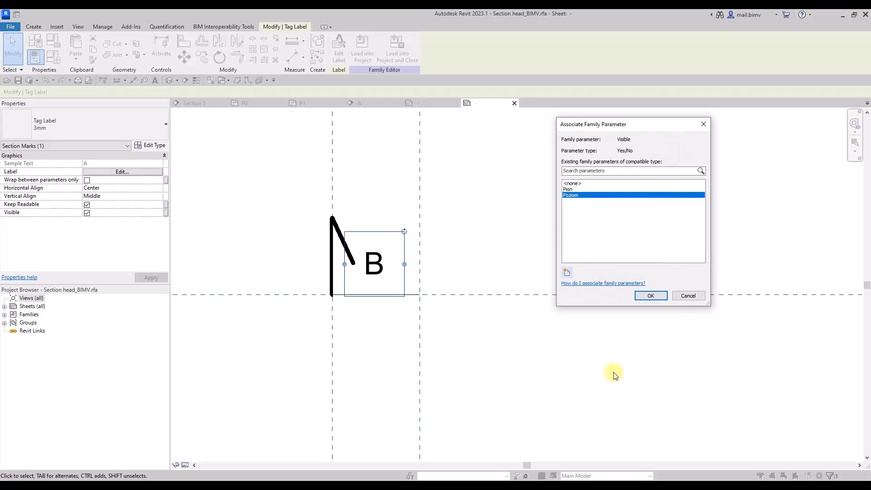
{"action": "left_click", "coordinate": [656, 298]}
Rotate the A label 90 degrees counter-clockwise, checking it by temporarily hiding the overlapping B label and restoring it.
{"action": "left_click_drag", "start_coordinate": [404, 231], "coordinate": [343, 233]}
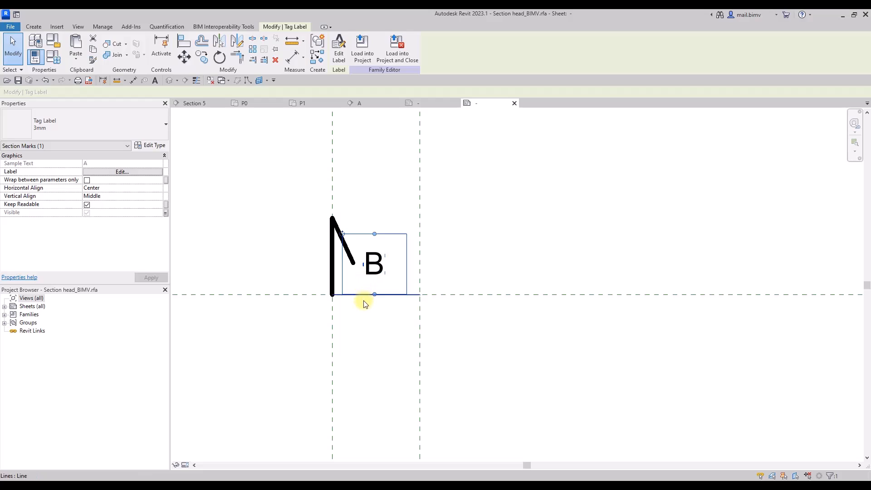
{"action": "key", "text": "h"}
{"action": "key", "text": "h"}
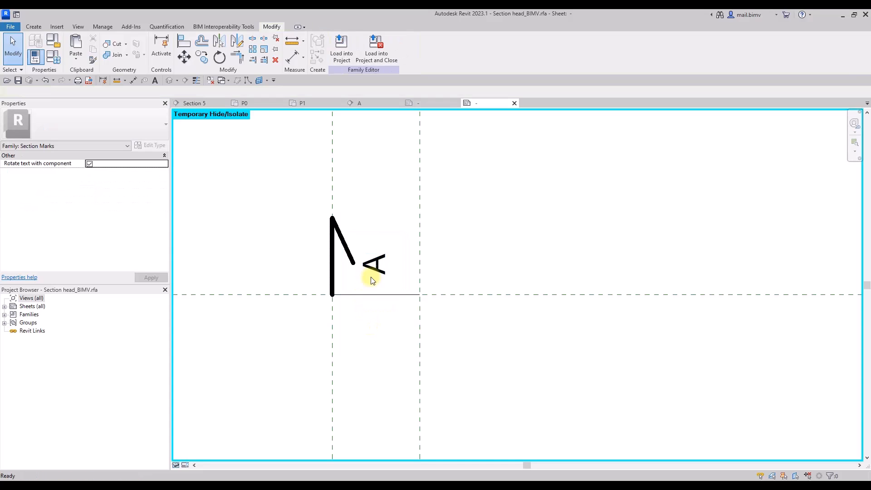
{"action": "key", "text": "h"}
{"action": "key", "text": "r"}
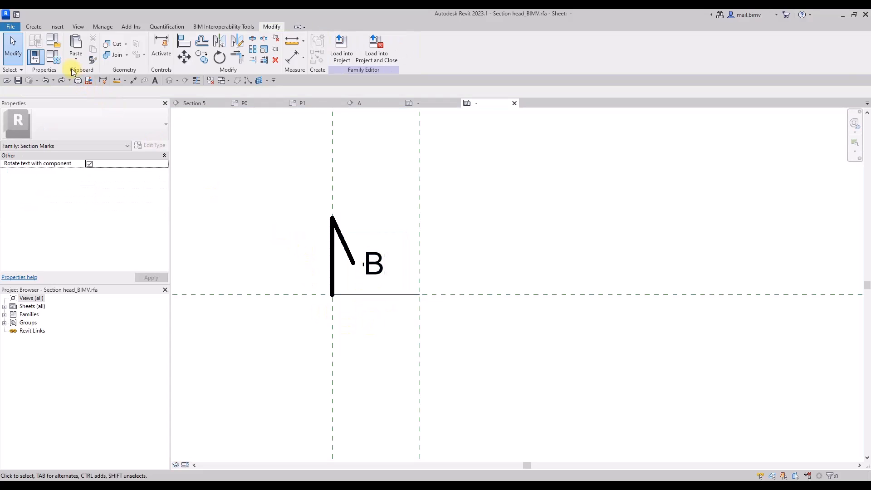
Create a family type named Pion with the Pion parameter enabled and Poziom disabled.
{"action": "left_click", "coordinate": [58, 61]}
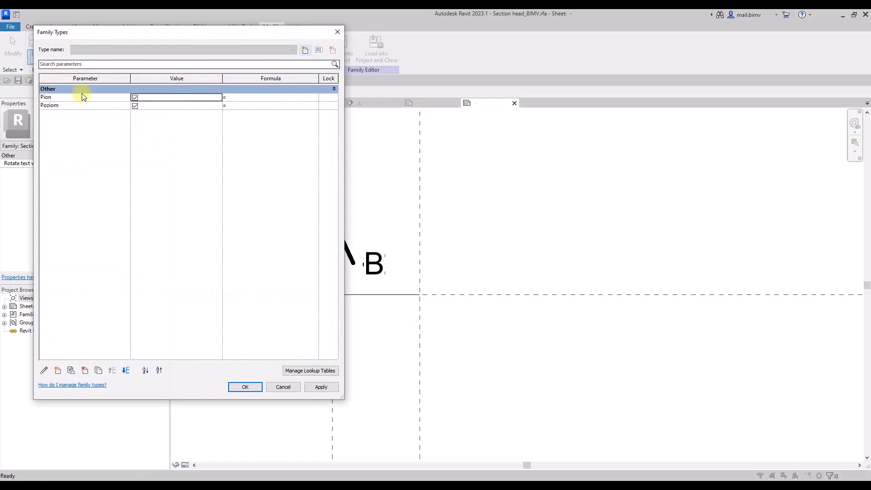
{"action": "left_click", "coordinate": [306, 50]}
{"action": "type", "text": "Pion"}
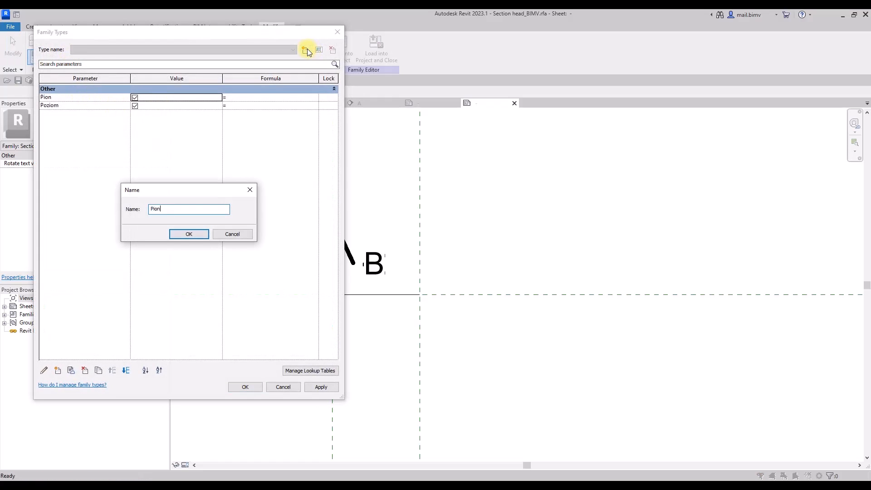
{"action": "key", "text": "Return"}
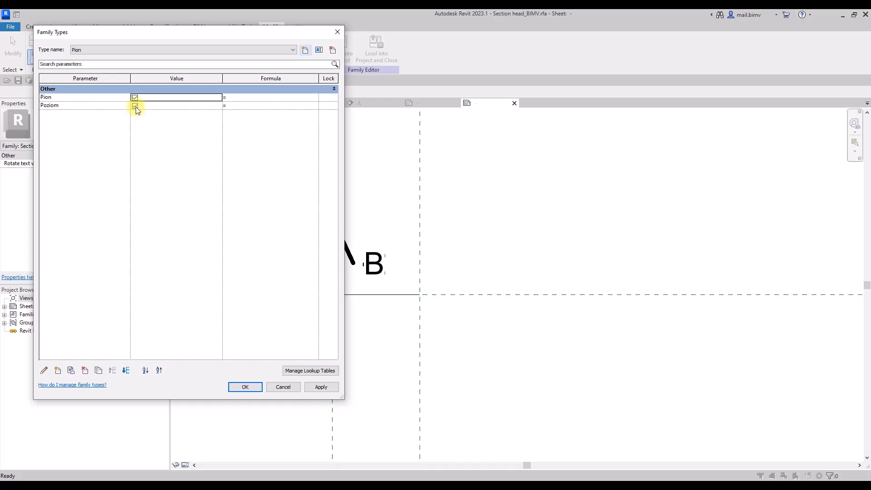
Create a family type named Poziom with the Poziom parameter enabled and Pion disabled.
{"action": "left_click", "coordinate": [305, 50]}
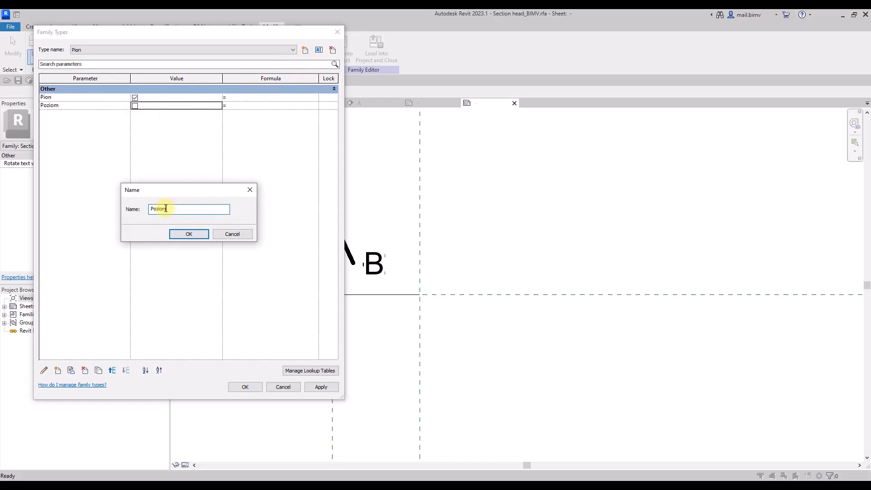
{"action": "key", "text": "Return"}
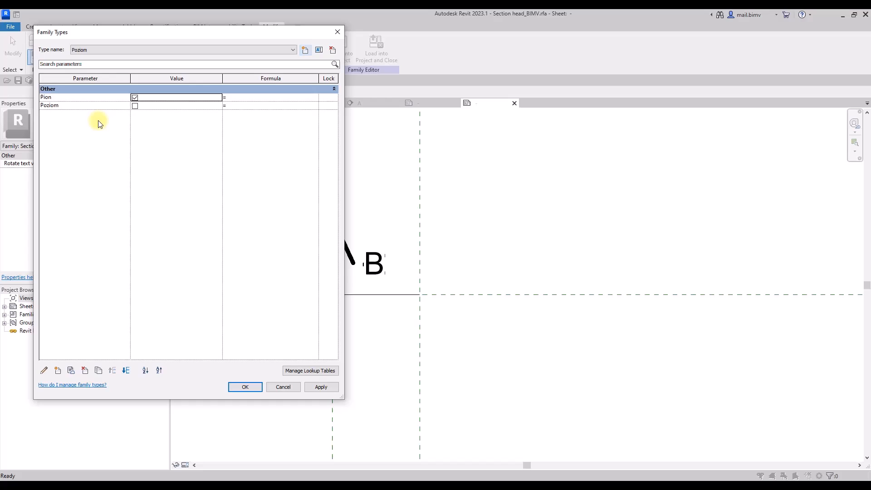
{"action": "left_click", "coordinate": [134, 105]}
{"action": "left_click", "coordinate": [245, 387]}
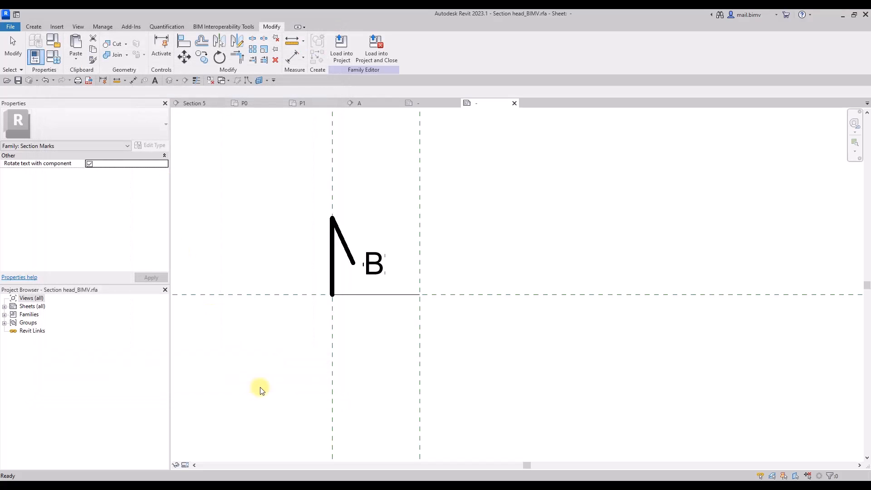
Load the section head family into Projekt v1.rvt, overwriting the existing version.
{"action": "left_click", "coordinate": [342, 46]}
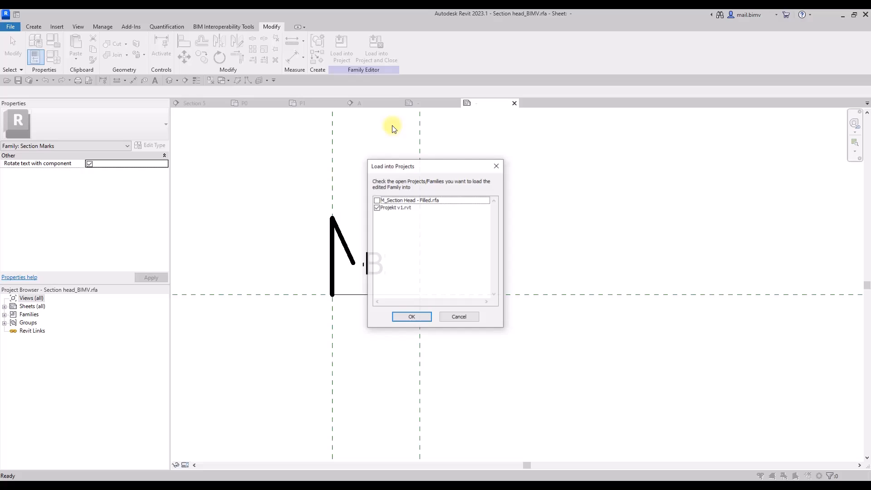
{"action": "left_click", "coordinate": [411, 317]}
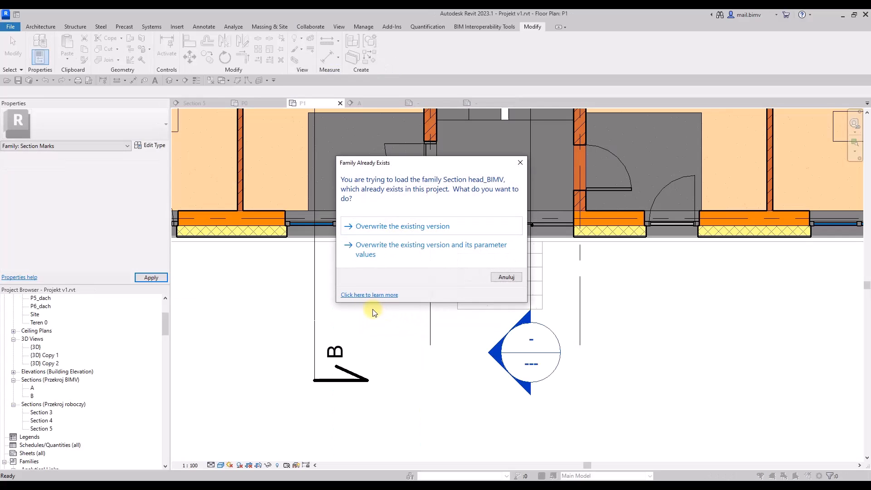
{"action": "left_click", "coordinate": [363, 226]}
Rename the section type of section B on floor plan P1 as Przekroj BIMV_poziom.
{"action": "scroll", "coordinate": [303, 331], "scroll_direction": "down", "scroll_amount": 3}
{"action": "middle_click_drag", "start_coordinate": [303, 331], "coordinate": [385, 395]}
{"action": "left_click", "coordinate": [390, 408]}
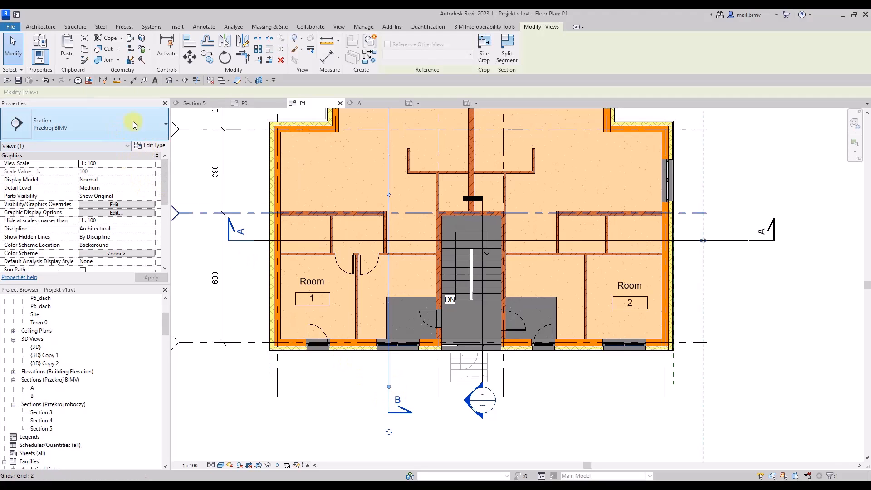
{"action": "left_click", "coordinate": [144, 147]}
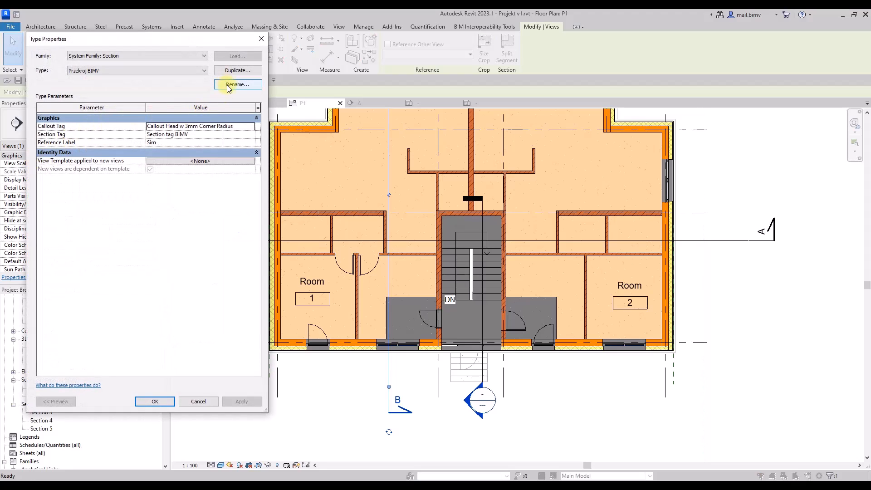
{"action": "left_click", "coordinate": [231, 85]}
{"action": "type", "text": "_"}
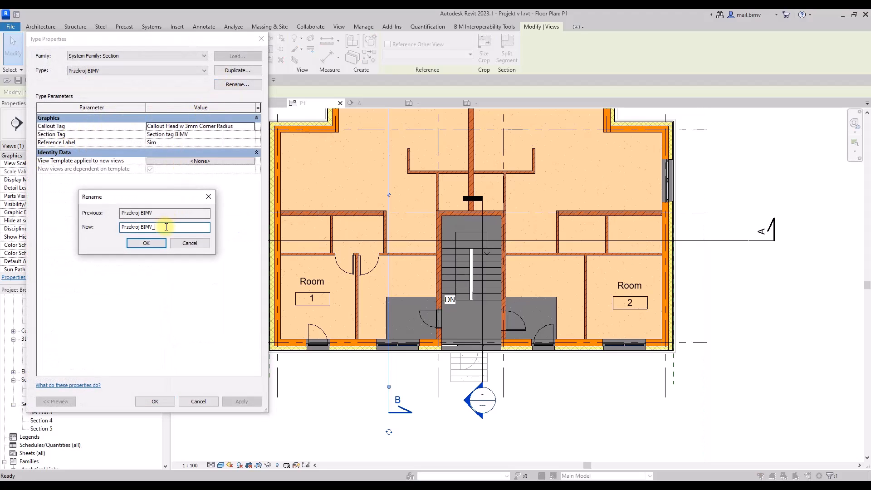
{"action": "type", "text": "poziom"}
{"action": "key", "text": "Return"}
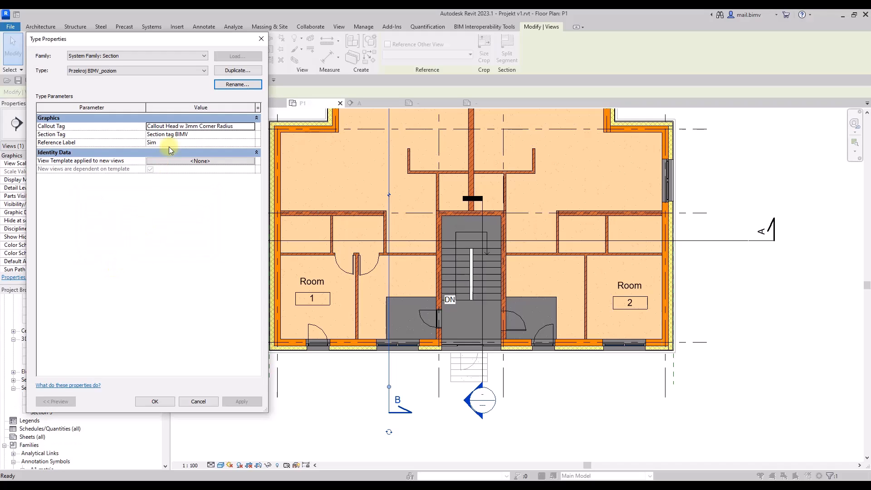
Set both the section head and section tail of the Section tag BIMV type to Section head_BIMV : Poziom.
{"action": "left_click", "coordinate": [253, 135]}
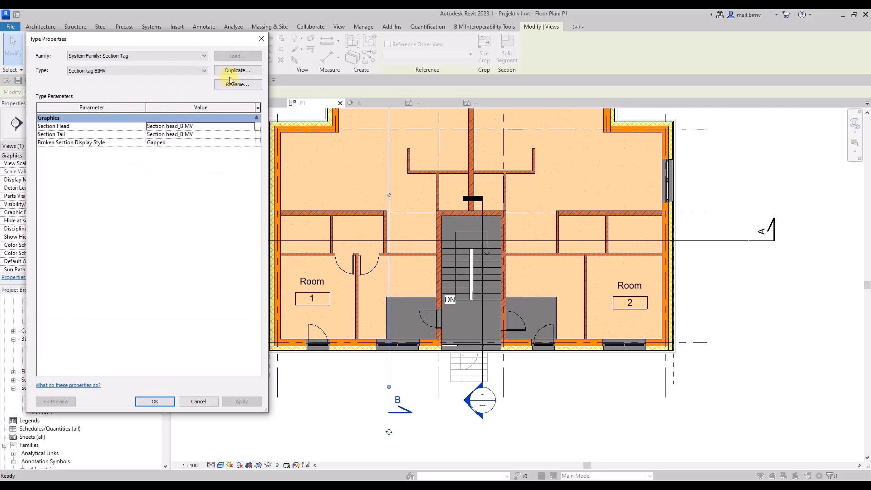
{"action": "left_click", "coordinate": [252, 127]}
{"action": "scroll", "coordinate": [205, 157], "scroll_direction": "down", "scroll_amount": 1}
{"action": "left_click", "coordinate": [203, 168]}
{"action": "left_click", "coordinate": [251, 134]}
{"action": "left_click", "coordinate": [200, 177]}
{"action": "left_click", "coordinate": [241, 401]}
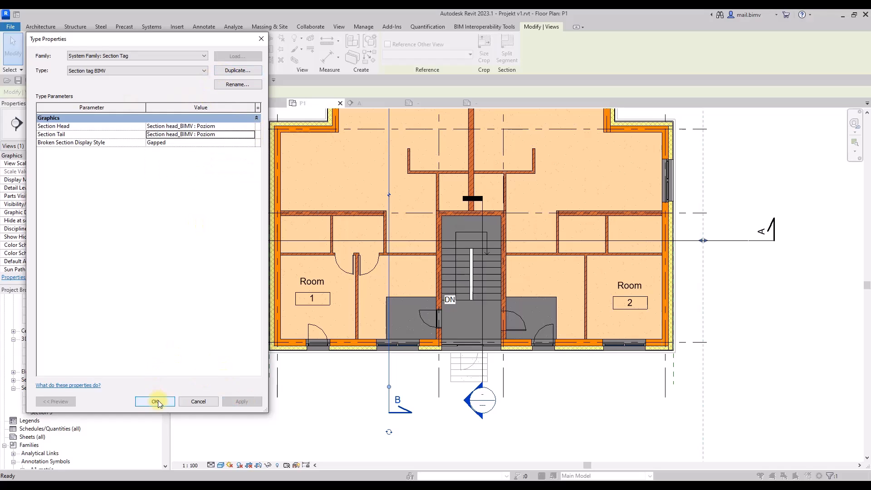
Rename the section tag type as Section tag BIMV_poziom and accept the type properties.
{"action": "left_click", "coordinate": [238, 84]}
{"action": "key", "text": "Return"}
{"action": "left_click", "coordinate": [154, 401]}
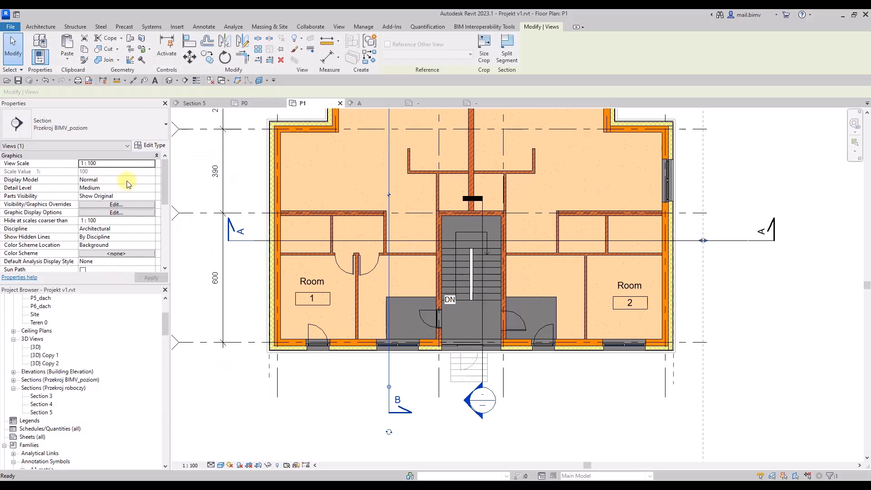
Duplicate section A's type under the name Przekroj BIMV_pion.
{"action": "left_click", "coordinate": [160, 149]}
{"action": "left_click", "coordinate": [239, 73]}
{"action": "left_click_drag", "start_coordinate": [143, 219], "coordinate": [171, 219]}
{"action": "key", "text": "BackSpace"}
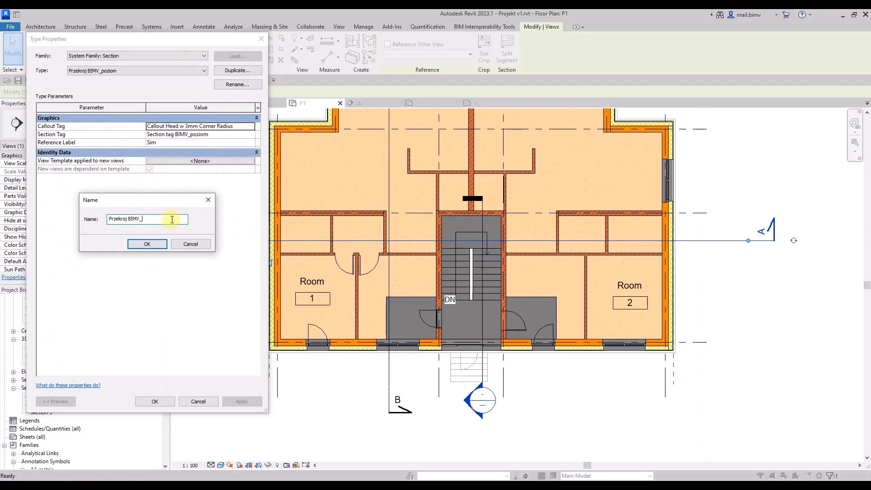
{"action": "type", "text": "pion"}
{"action": "key", "text": "Return"}
Duplicate the section tag type used by Przekroj BIMV_pion under the name Section tag BIMV_pion.
{"action": "left_click", "coordinate": [253, 135]}
{"action": "left_click", "coordinate": [249, 127]}
{"action": "left_click", "coordinate": [251, 131]}
{"action": "left_click", "coordinate": [237, 84]}
{"action": "left_click_drag", "start_coordinate": [162, 220], "coordinate": [146, 219]}
{"action": "type", "text": "pion"}
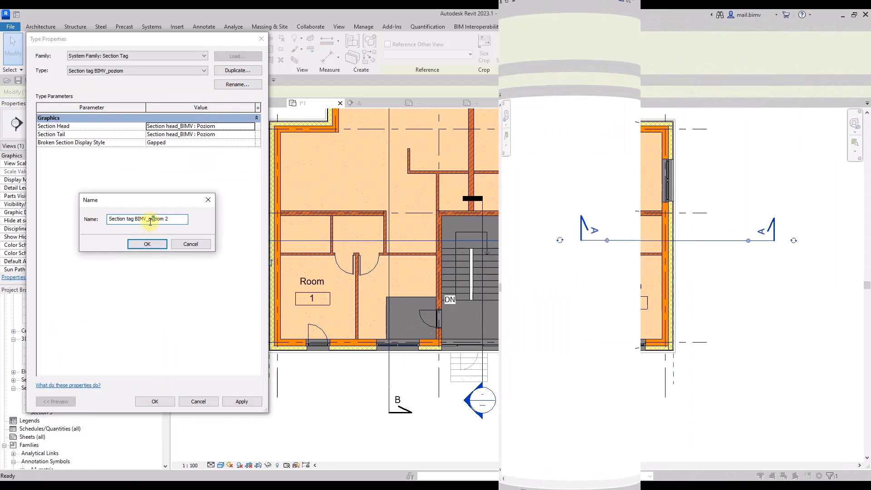
{"action": "key", "text": "Return"}
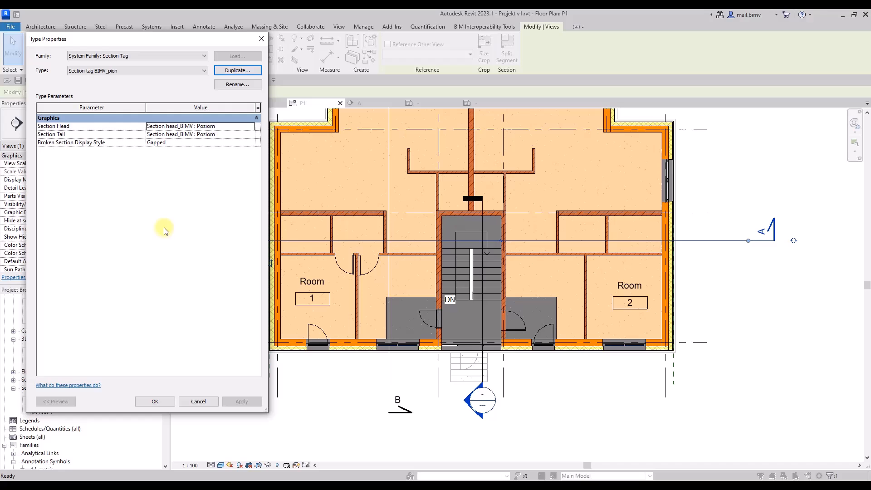
Set the section head and section tail of Section tag BIMV_pion to Section head_BIMV : Pion and accept the type properties.
{"action": "left_click", "coordinate": [245, 126]}
{"action": "left_click", "coordinate": [250, 127]}
{"action": "left_click", "coordinate": [203, 160]}
{"action": "left_click", "coordinate": [250, 134]}
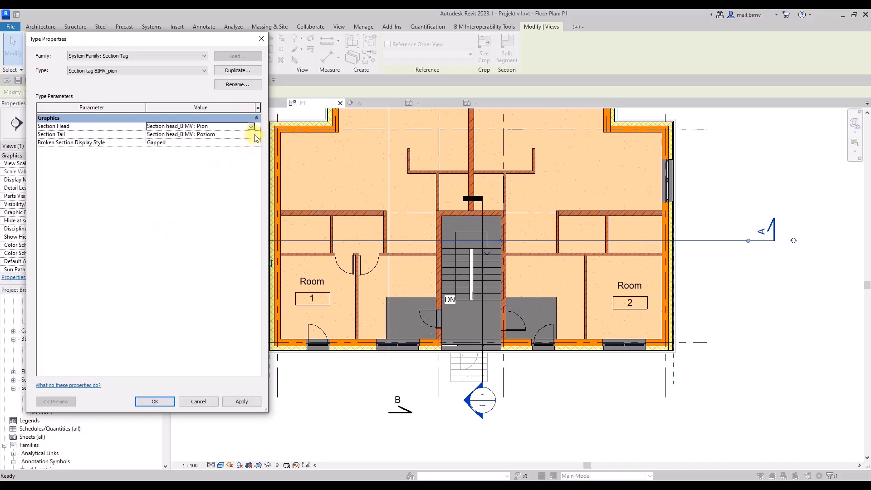
{"action": "left_click", "coordinate": [251, 135]}
{"action": "left_click", "coordinate": [204, 170]}
{"action": "left_click", "coordinate": [238, 402]}
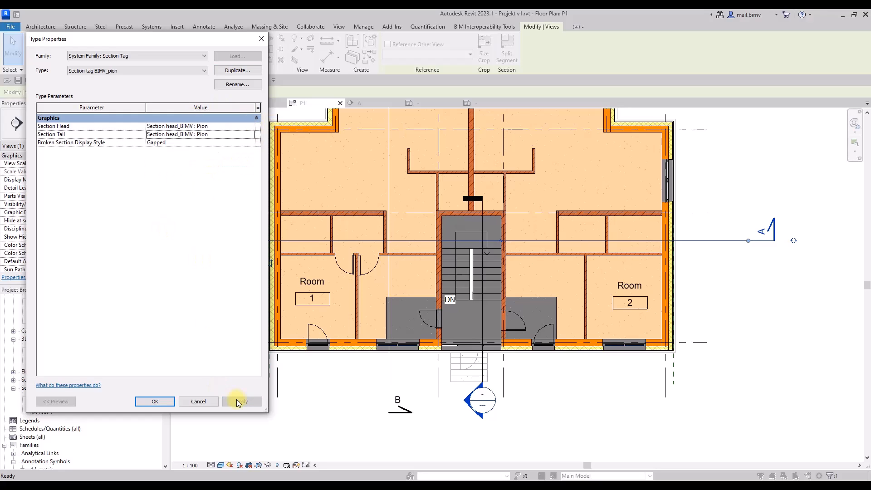
{"action": "left_click", "coordinate": [154, 402]}
{"action": "left_click", "coordinate": [154, 403]}
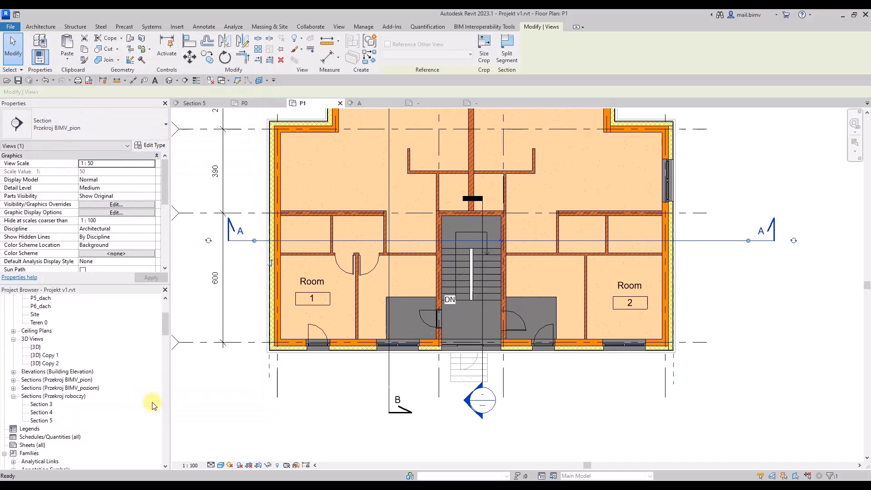
Check the label orientation of sections A and B on floor plan P1 and select section B.
{"action": "left_click", "coordinate": [234, 398]}
{"action": "scroll", "coordinate": [235, 395], "scroll_direction": "down", "scroll_amount": 3}
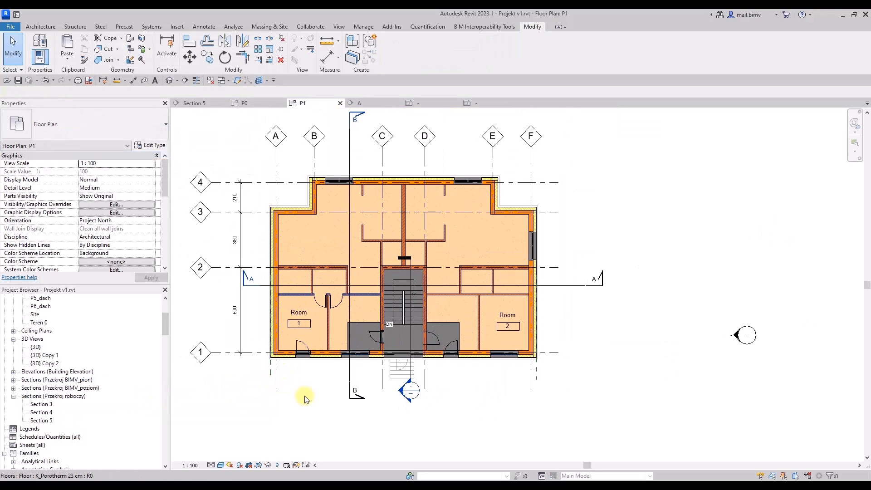
{"action": "left_click", "coordinate": [350, 375]}
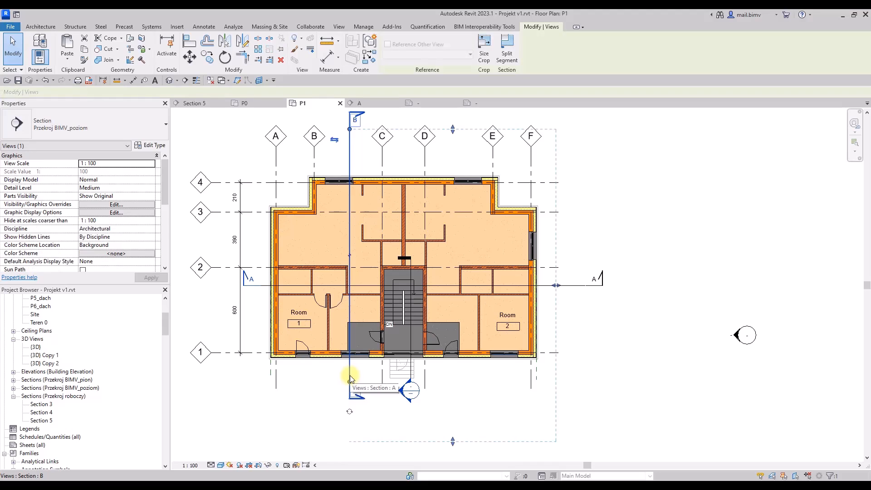
Draw a horizontal section of type Przekroj BIMV_pion across the whole building between grids 2 and 3.
{"action": "left_click", "coordinate": [184, 80]}
{"action": "left_click", "coordinate": [81, 132]}
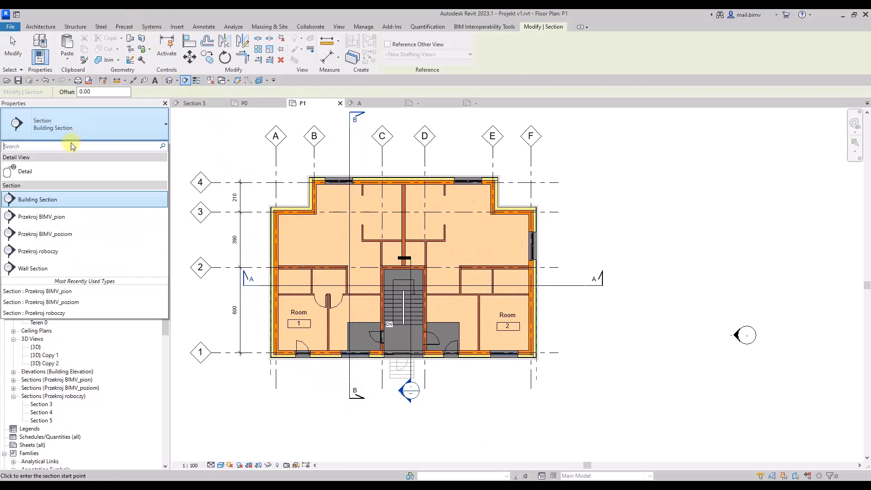
{"action": "left_click", "coordinate": [50, 217]}
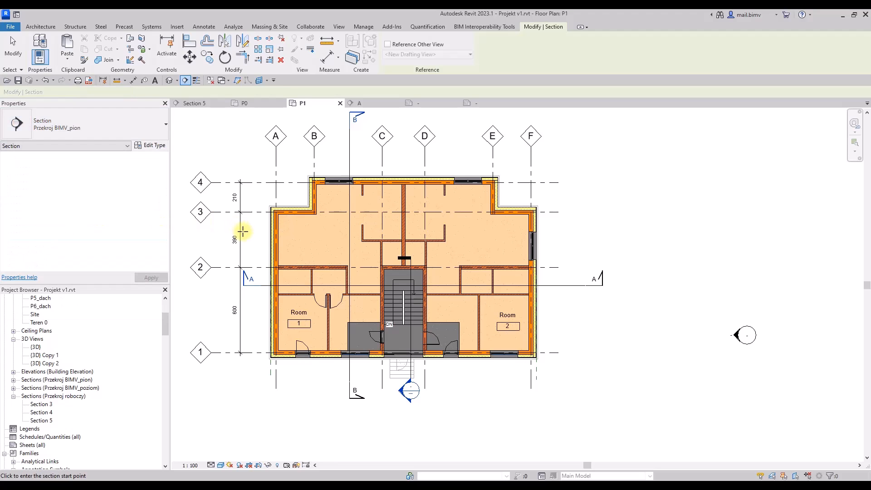
{"action": "left_click", "coordinate": [260, 244]}
{"action": "left_click", "coordinate": [566, 245]}
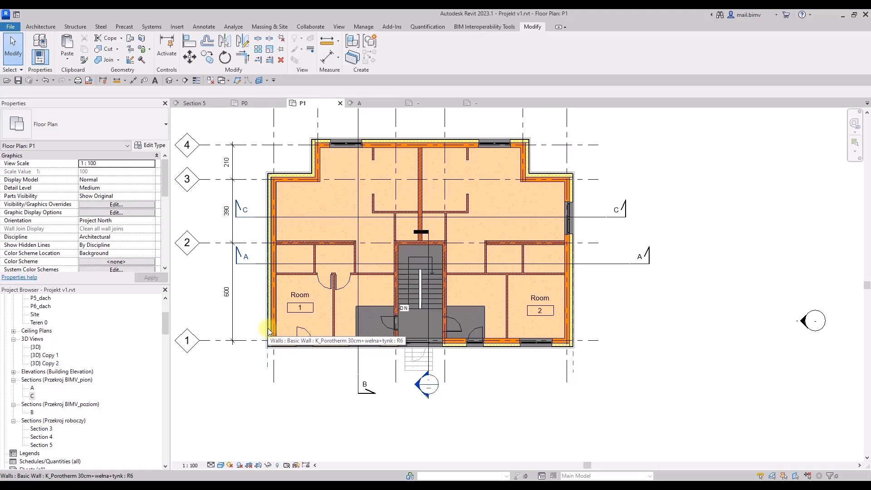
In the project's object styles, set the line pattern of the Section Line annotation category to Dash and apply it.
{"action": "scroll", "coordinate": [417, 368], "scroll_direction": "down", "scroll_amount": 2}
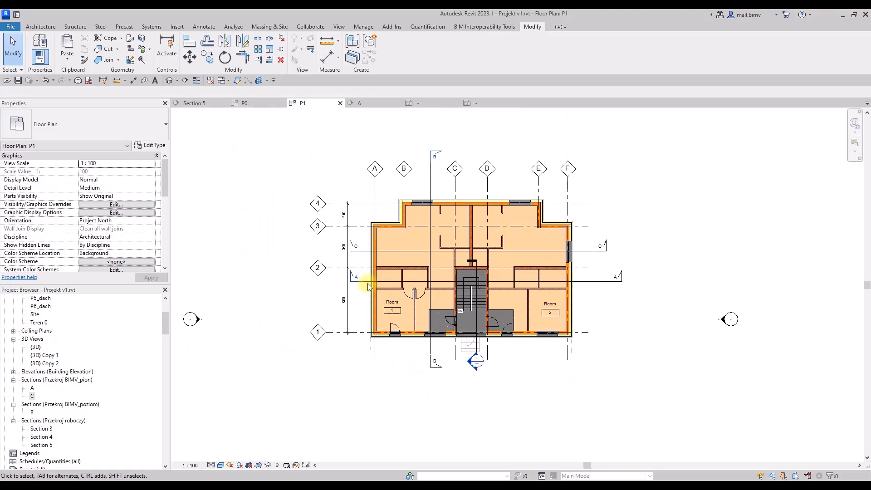
{"action": "scroll", "coordinate": [368, 286], "scroll_direction": "up", "scroll_amount": 3}
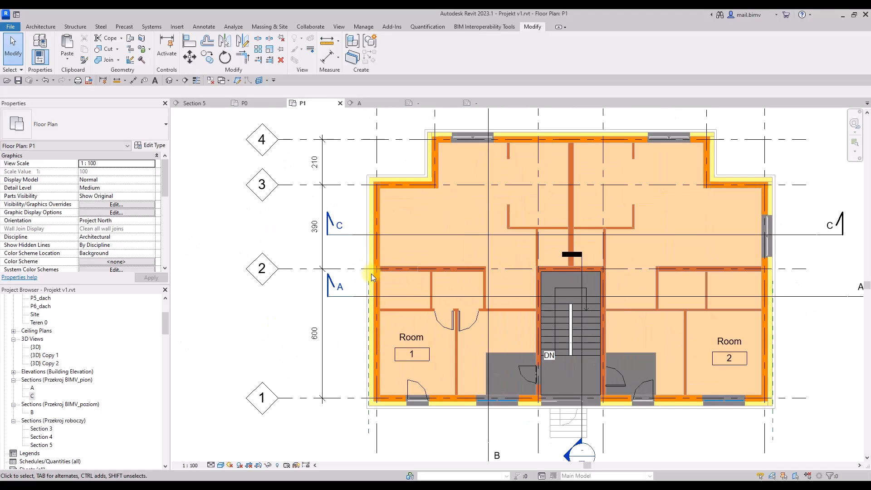
{"action": "left_click", "coordinate": [361, 297]}
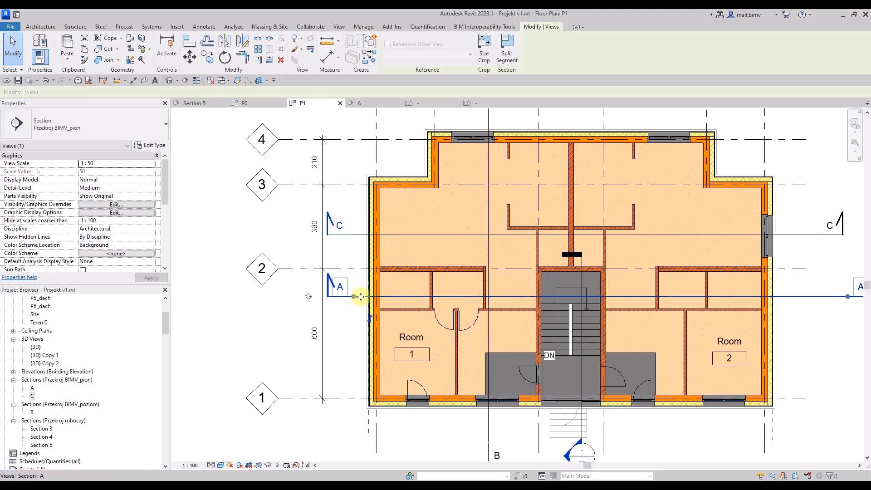
{"action": "left_click", "coordinate": [365, 27]}
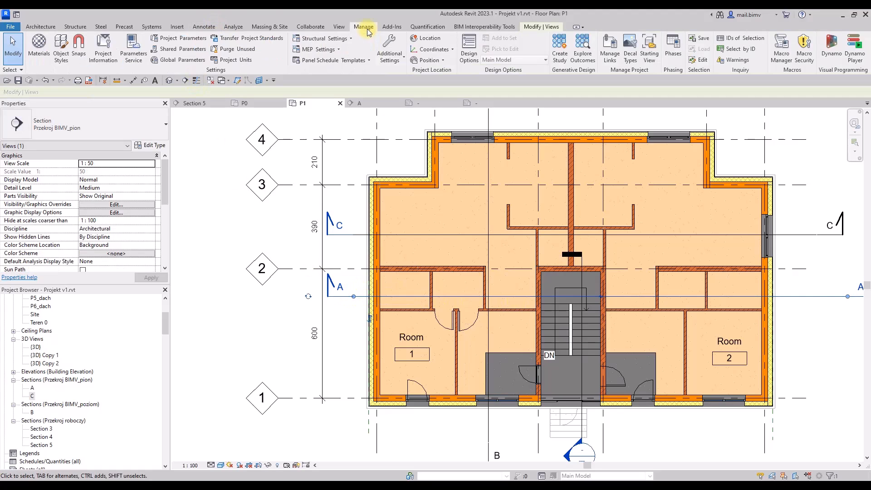
{"action": "left_click", "coordinate": [61, 49]}
{"action": "scroll", "coordinate": [509, 271], "scroll_direction": "down", "scroll_amount": 9}
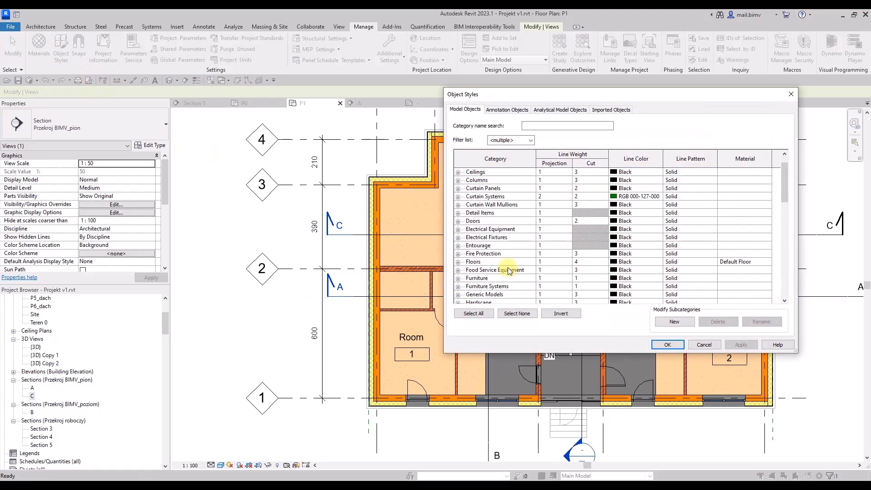
{"action": "scroll", "coordinate": [469, 264], "scroll_direction": "down", "scroll_amount": 3}
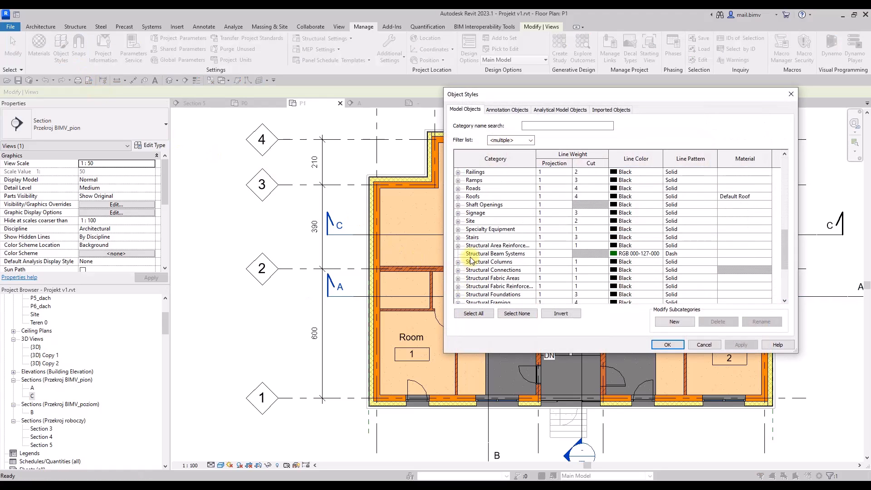
{"action": "left_click", "coordinate": [507, 110]}
{"action": "scroll", "coordinate": [503, 281], "scroll_direction": "down", "scroll_amount": 13}
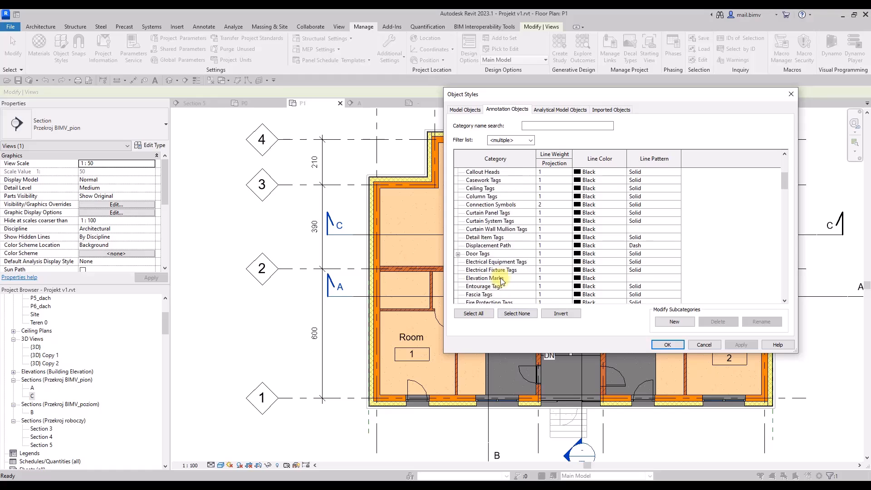
{"action": "scroll", "coordinate": [502, 281], "scroll_direction": "down", "scroll_amount": 11}
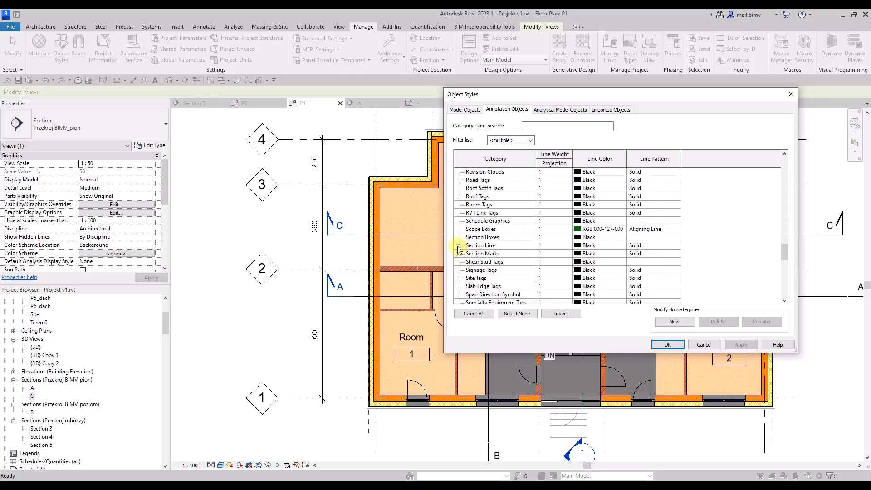
{"action": "left_click", "coordinate": [458, 246]}
{"action": "left_click", "coordinate": [490, 245]}
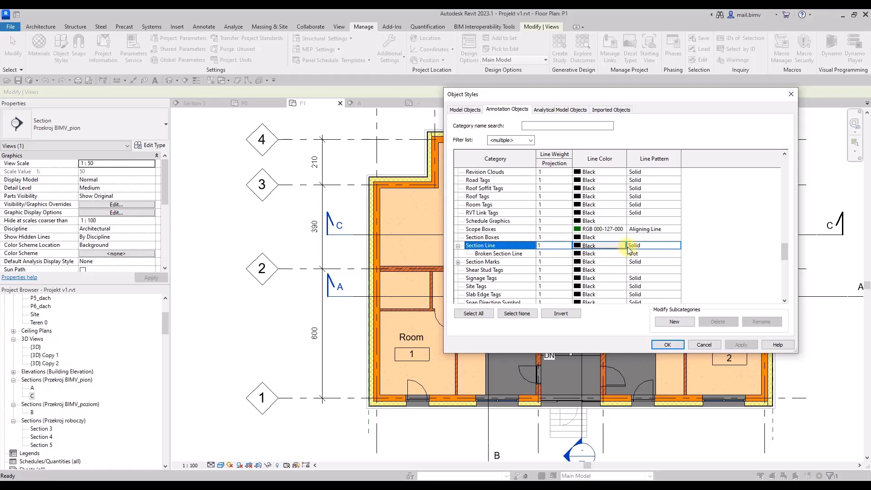
{"action": "left_click", "coordinate": [674, 247]}
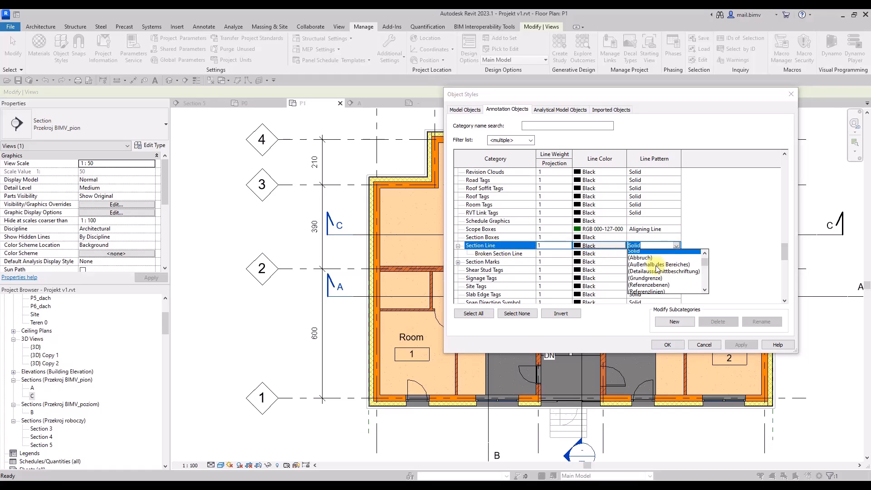
{"action": "left_click", "coordinate": [638, 290]}
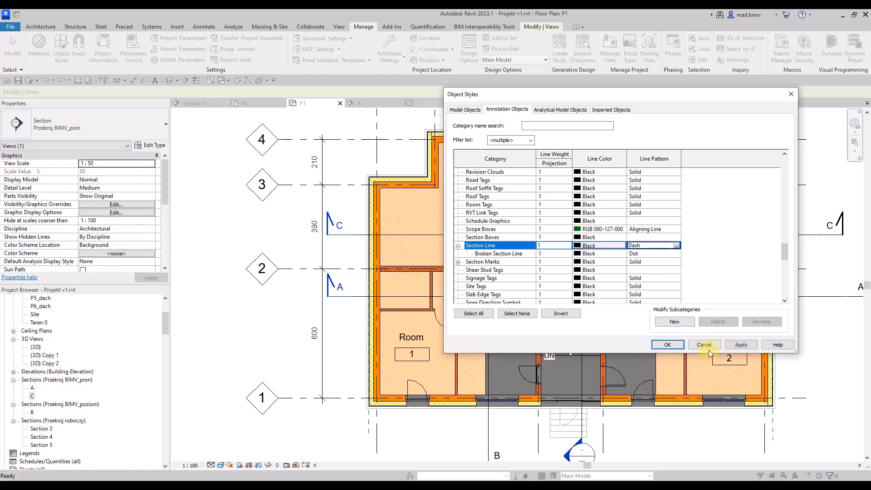
{"action": "left_click", "coordinate": [741, 346]}
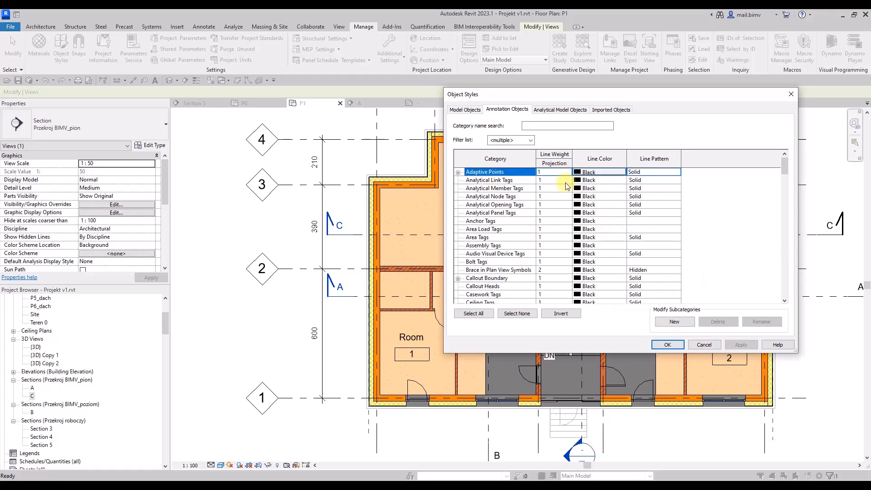
Filter the annotation categories by "sec", set Section Line's projection line weight to 3, apply it and close the object styles.
{"action": "left_click", "coordinate": [542, 125]}
{"action": "type", "text": "sec"}
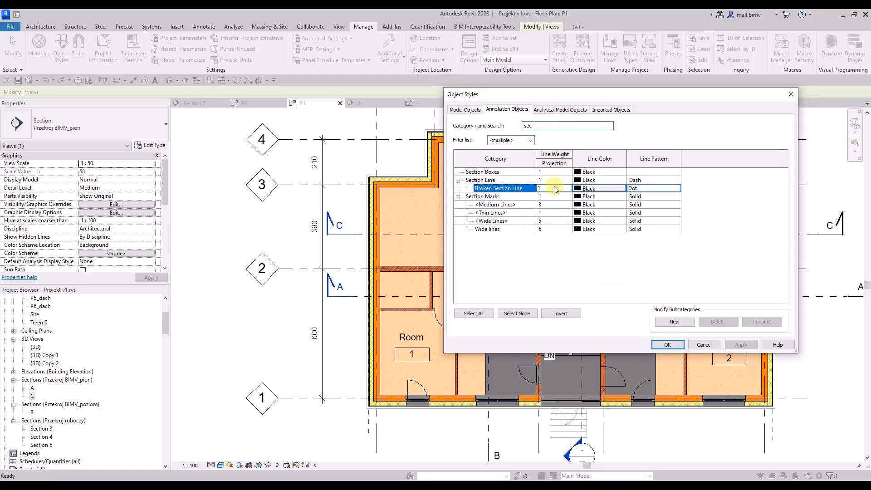
{"action": "left_click", "coordinate": [573, 180]}
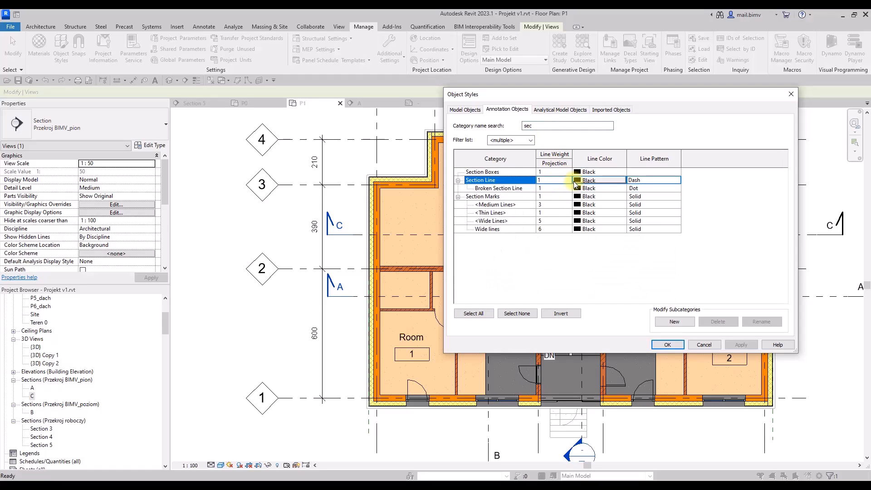
{"action": "left_click", "coordinate": [567, 181]}
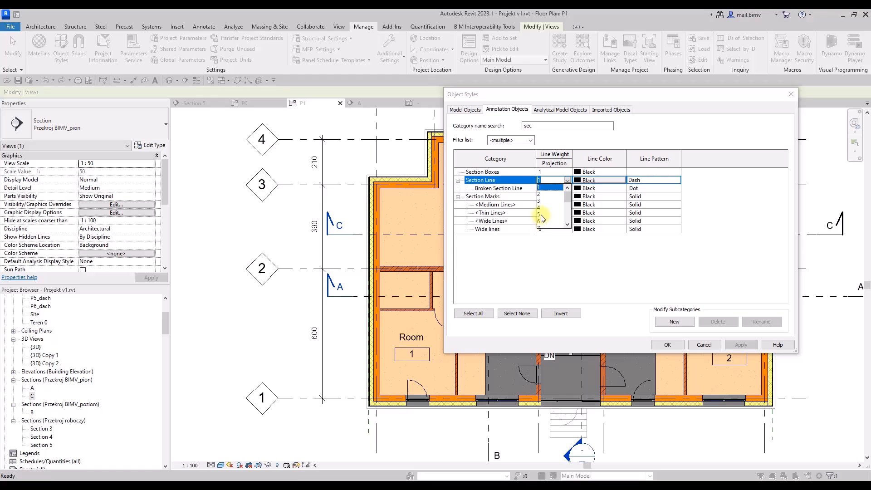
{"action": "left_click", "coordinate": [539, 201]}
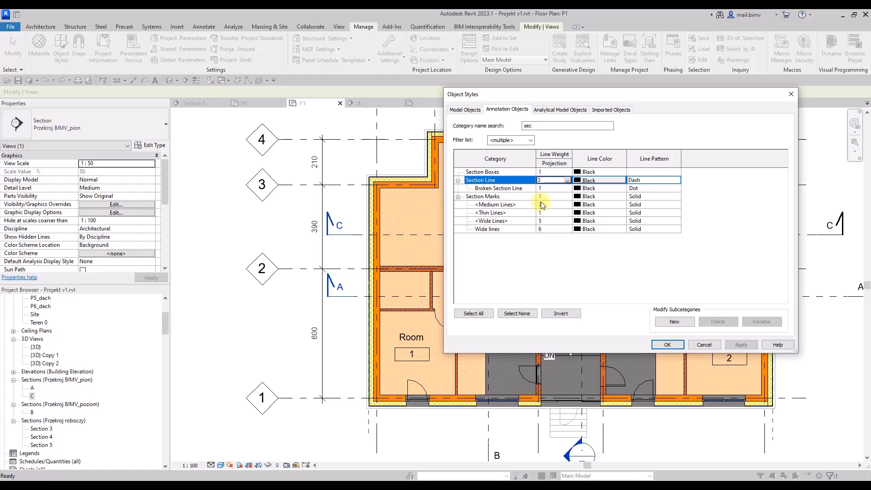
{"action": "left_click", "coordinate": [741, 344]}
{"action": "left_click", "coordinate": [704, 345]}
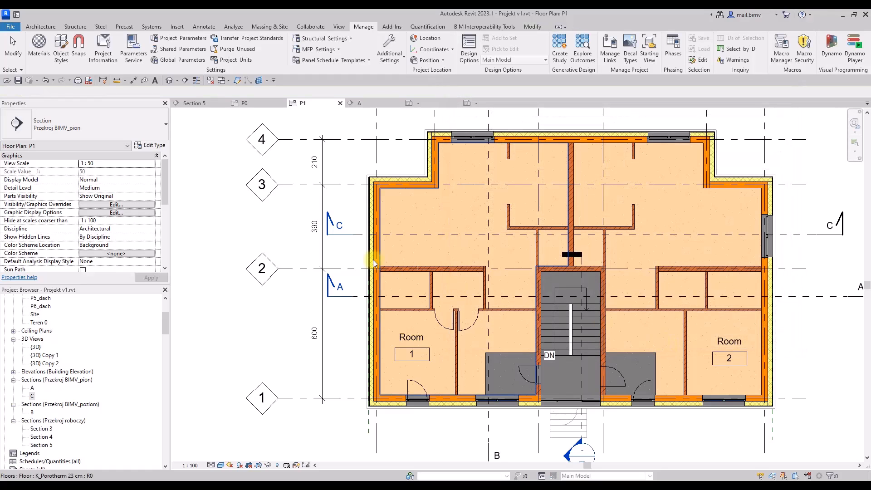
Turn off the thin lines display and check the section lines and heads of C and A at their true weights.
{"action": "left_click", "coordinate": [196, 83]}
{"action": "scroll", "coordinate": [346, 227], "scroll_direction": "up", "scroll_amount": 6}
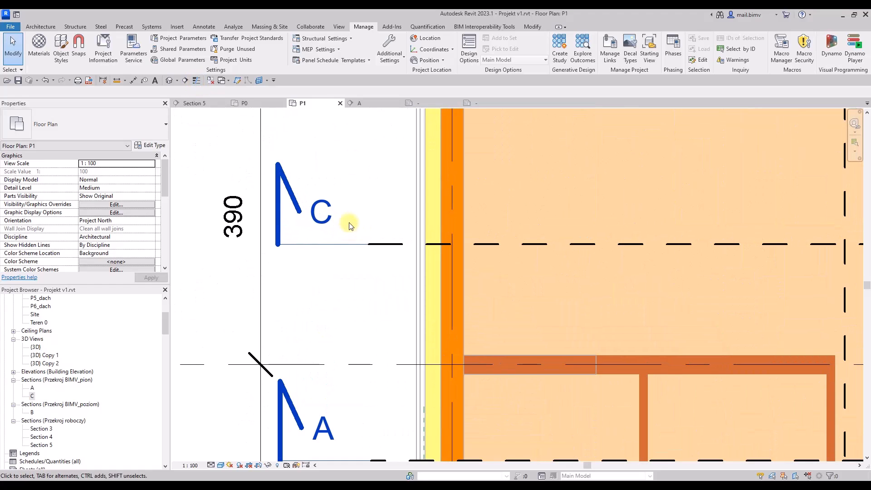
{"action": "scroll", "coordinate": [318, 308], "scroll_direction": "down", "scroll_amount": 5}
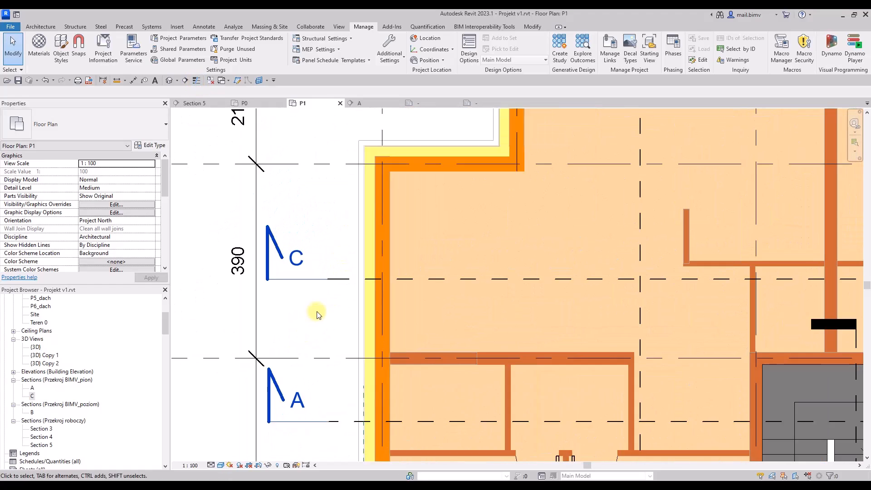